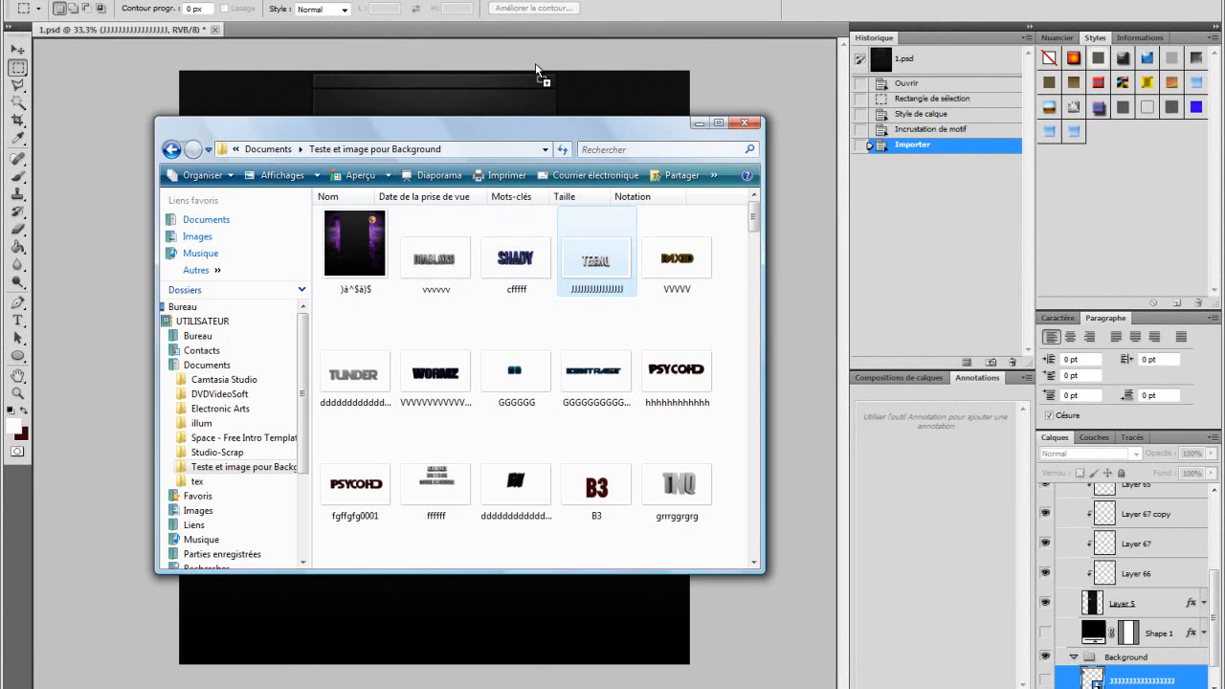
# Step: Place the TEENQ GFX logo image into the document and scale it down to stand vertically near the upper-left panel
pyautogui.moveTo(498, 293); pyautogui.dragTo(364, 197)
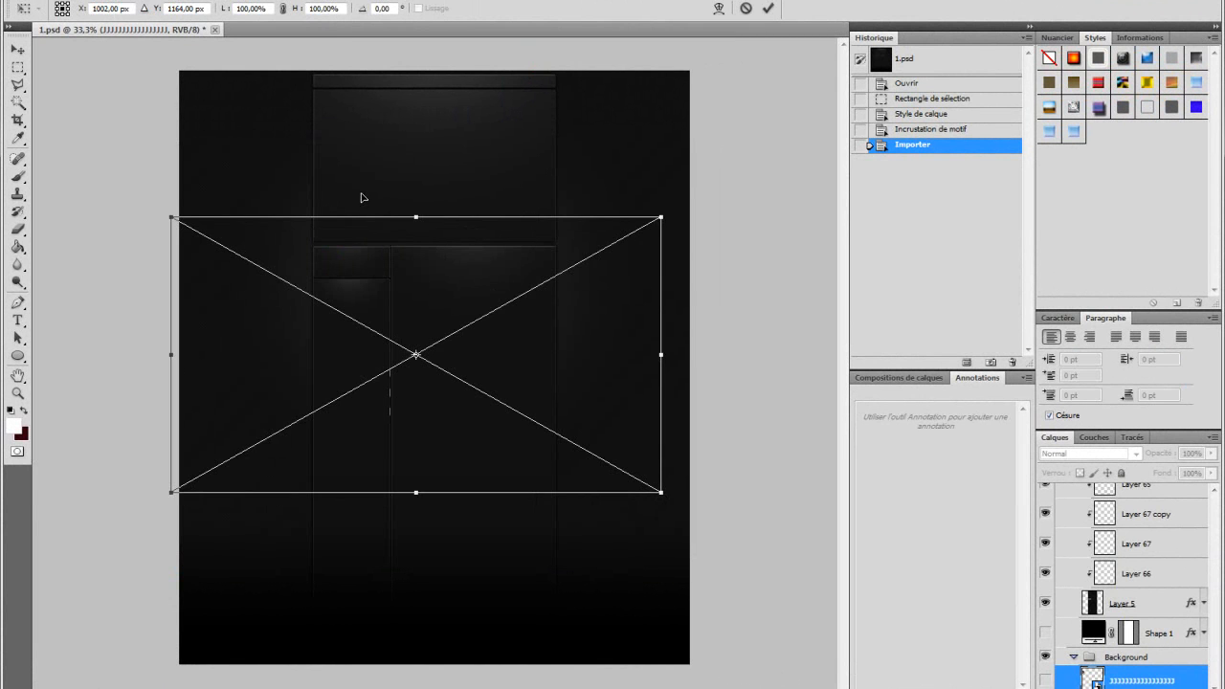
pyautogui.moveTo(331, 411); pyautogui.dragTo(443, 215)
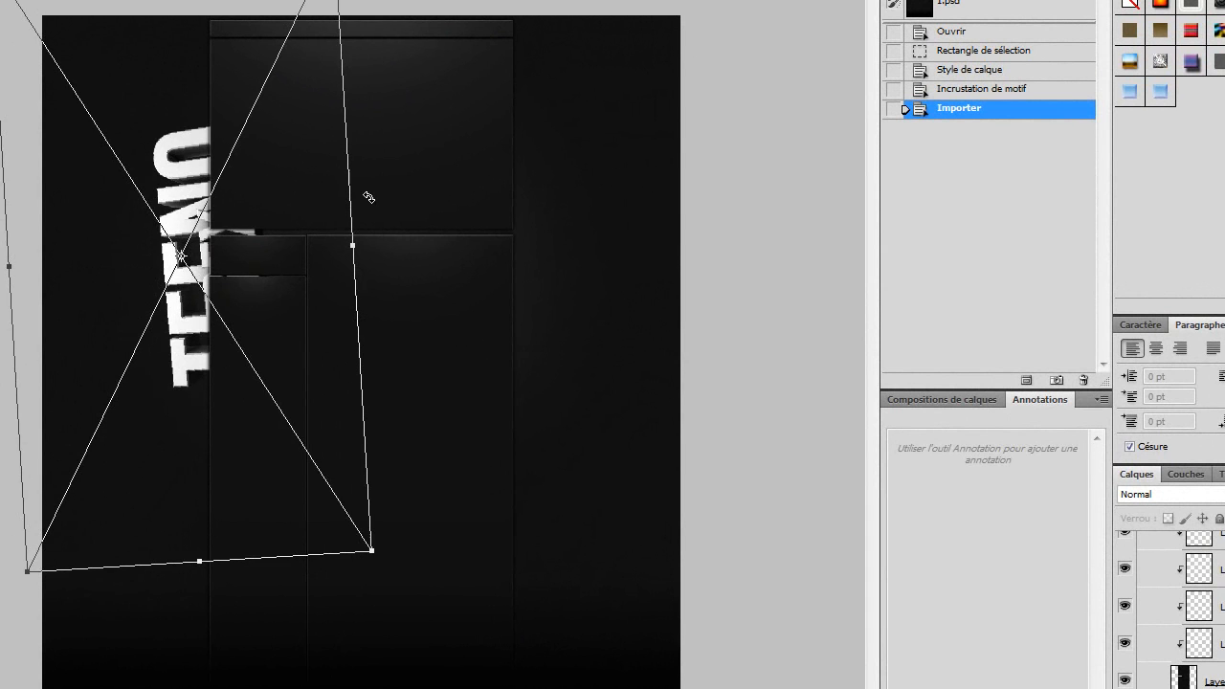
pyautogui.moveTo(369, 196); pyautogui.dragTo(374, 209)
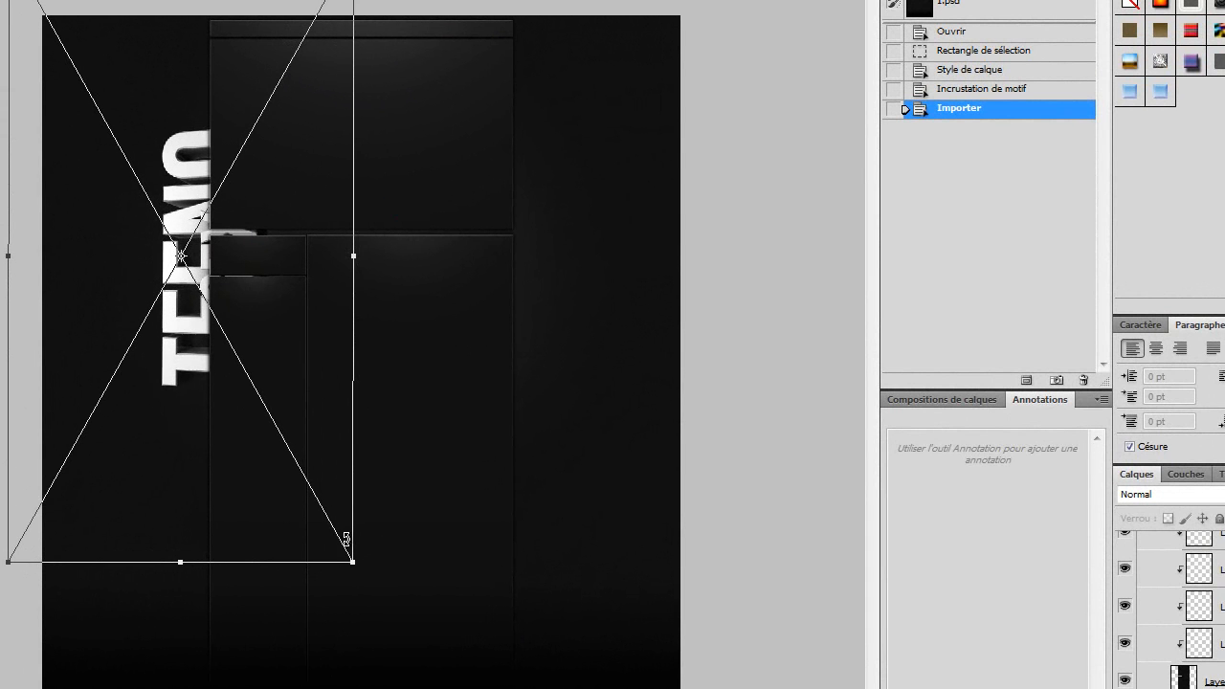
pyautogui.moveTo(356, 563); pyautogui.dragTo(210, 266)
pyautogui.moveTo(153, 123); pyautogui.dragTo(209, 237)
pyautogui.moveTo(68, 63); pyautogui.dragTo(82, 74)
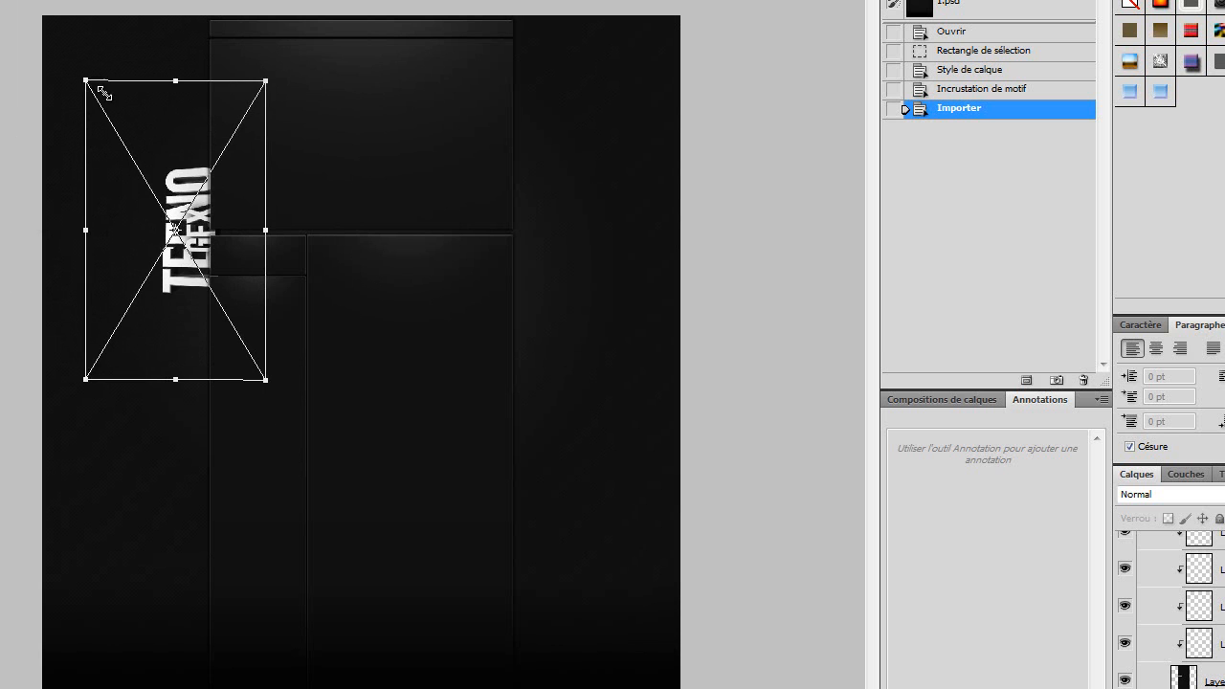
pyautogui.moveTo(240, 255); pyautogui.dragTo(230, 201)
pyautogui.press('Return')
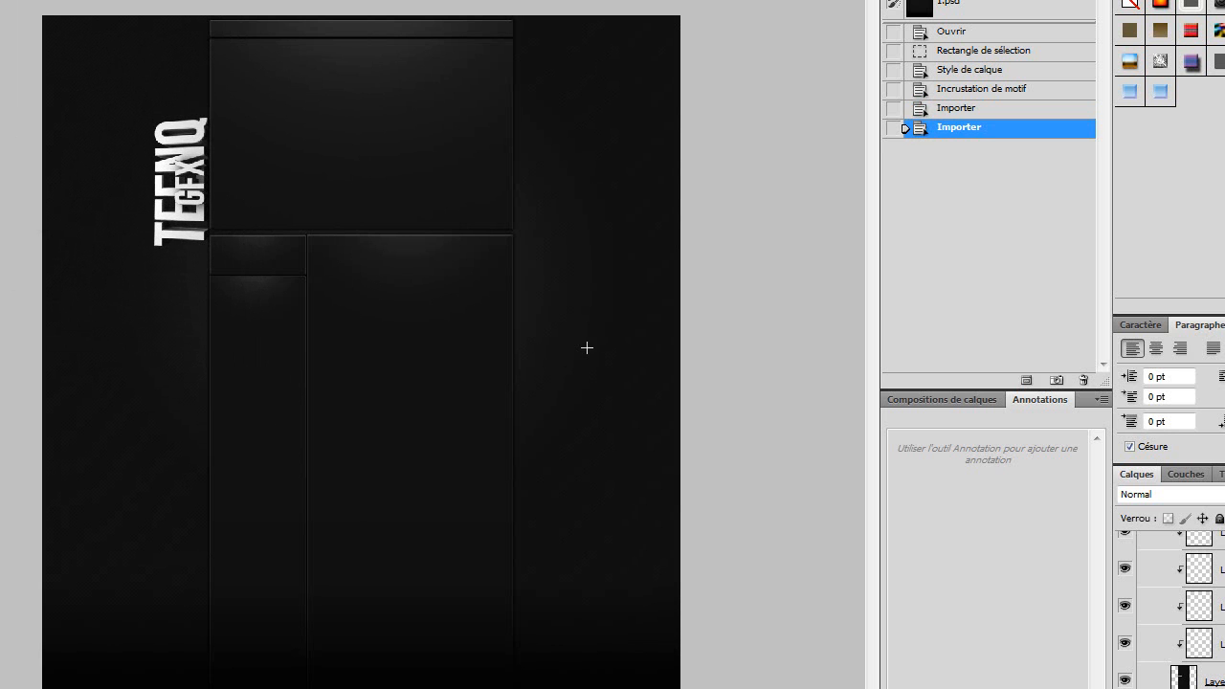
# Step: Browse the folders to the Textures (Good for BGs) folder inside Pack GFX By IZiiKz > Supremos 6000 GFX PACK
pyautogui.hotkey('alt', 'Tab')
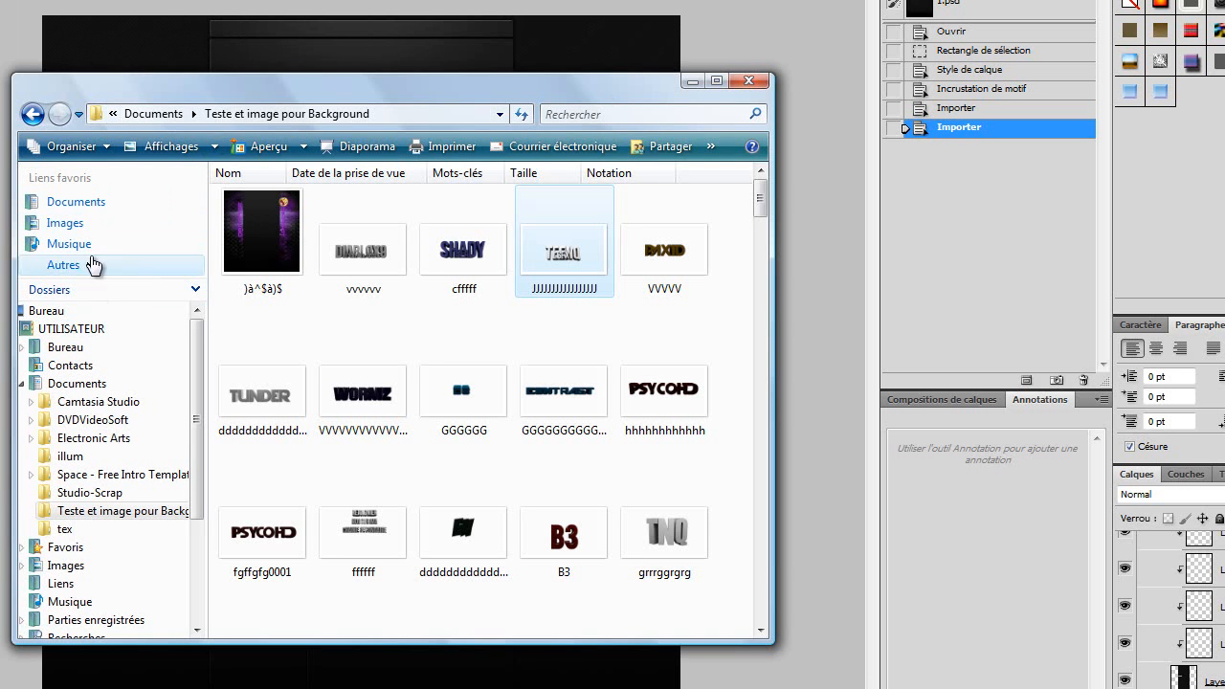
pyautogui.click(149, 114)
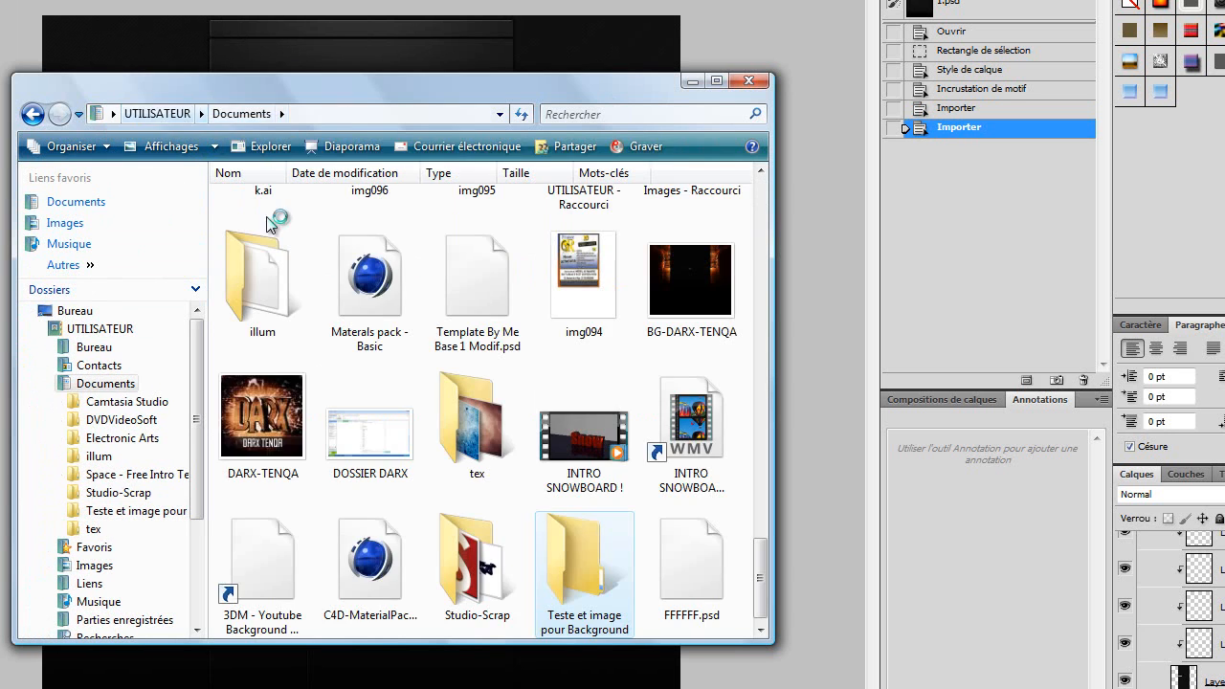
pyautogui.click(201, 114)
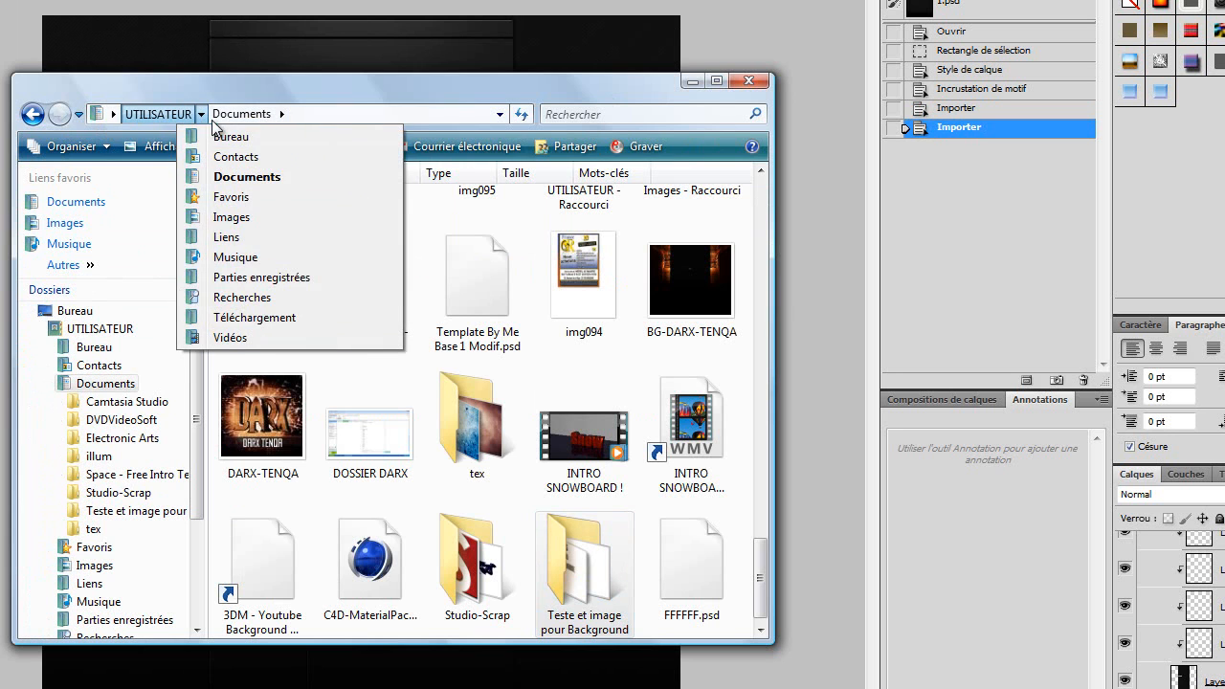
pyautogui.click(218, 156)
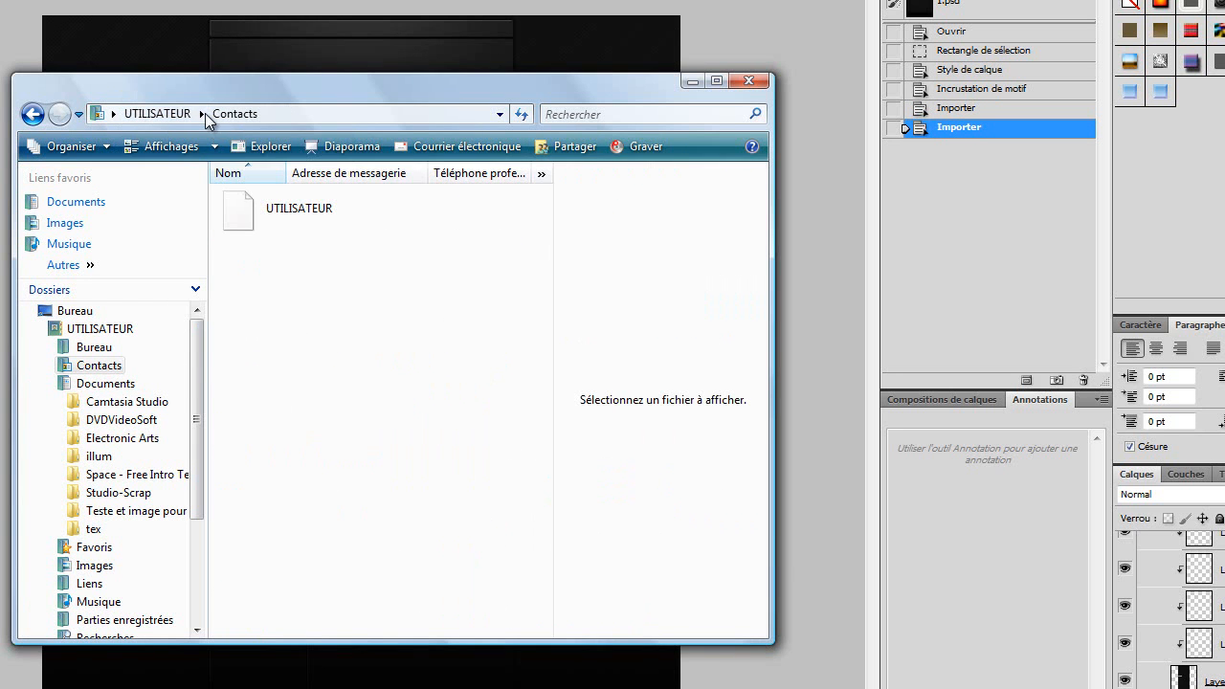
pyautogui.click(201, 114)
pyautogui.click(231, 136)
pyautogui.doubleClick(360, 254)
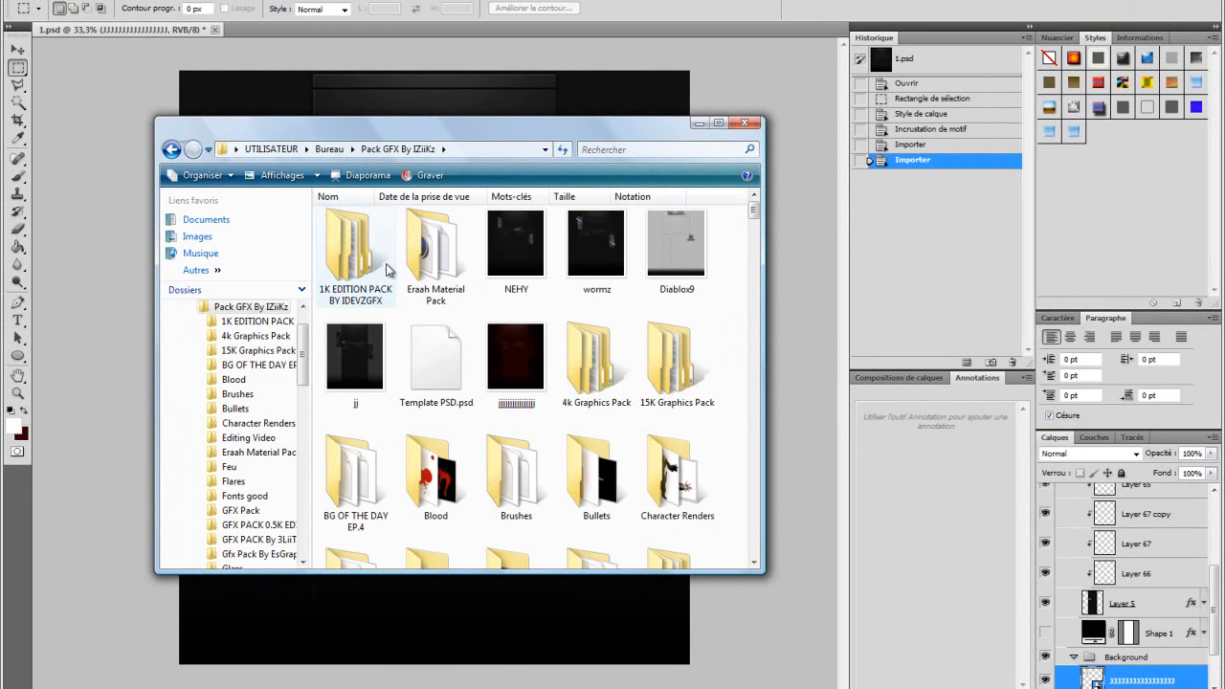
pyautogui.scroll(-5, 431, 335)
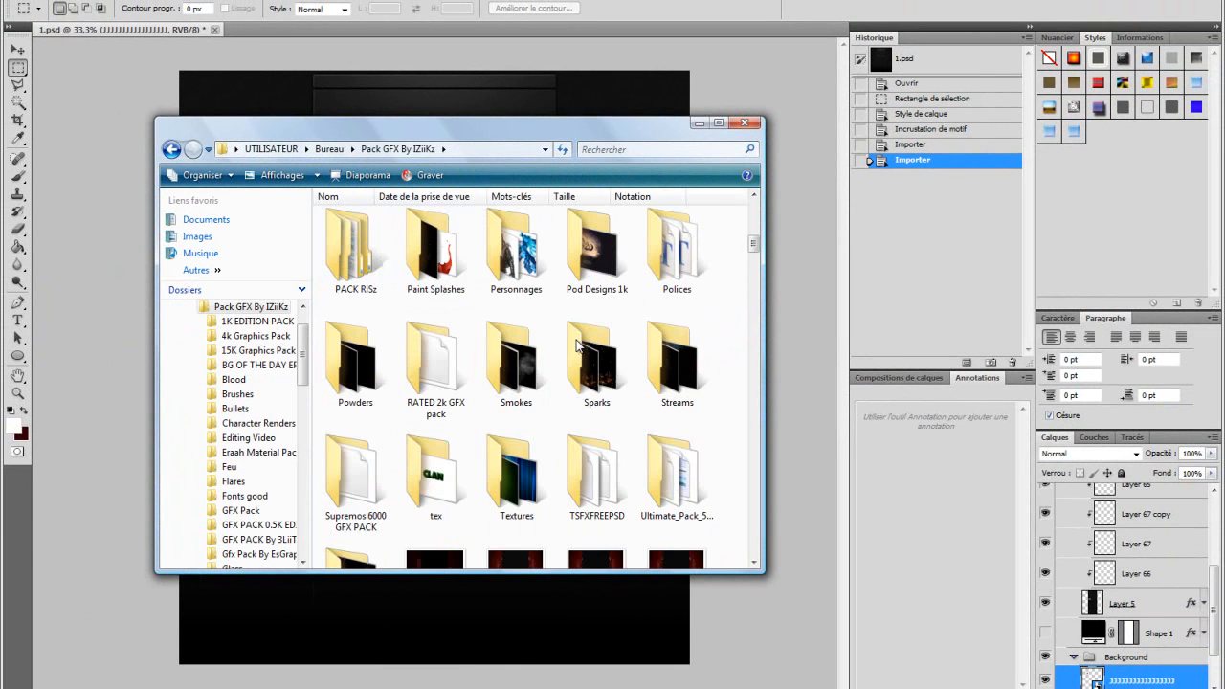
pyautogui.doubleClick(427, 369)
pyautogui.click(171, 149)
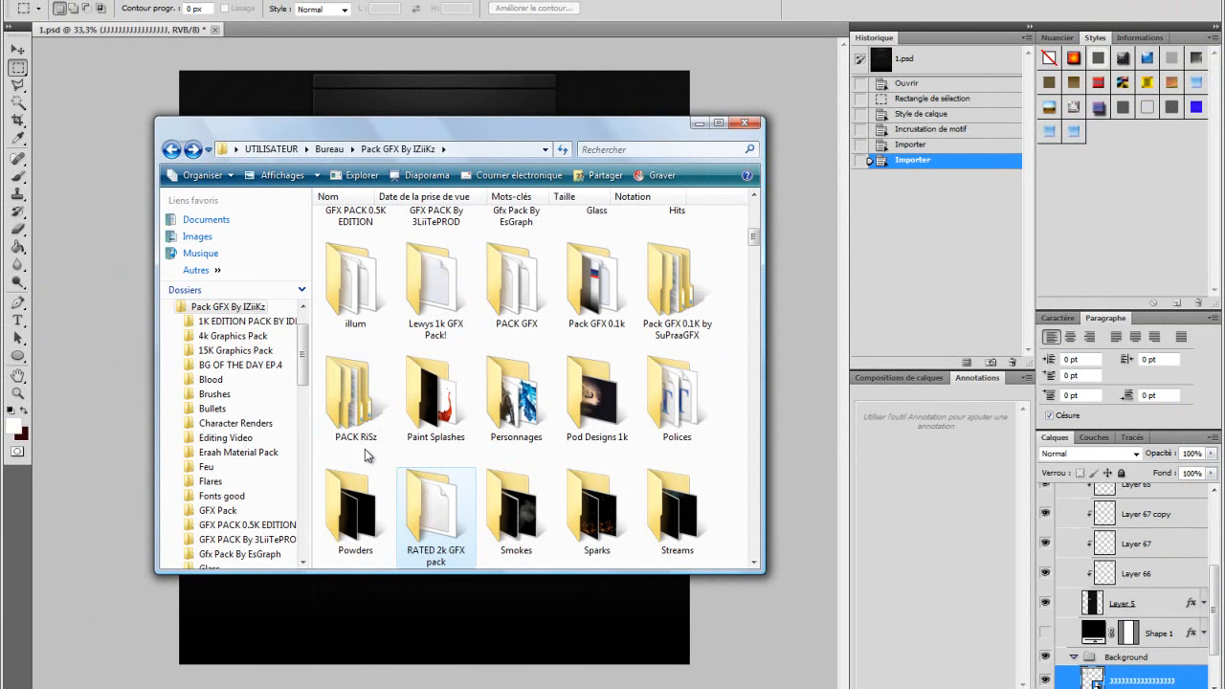
pyautogui.click(381, 538)
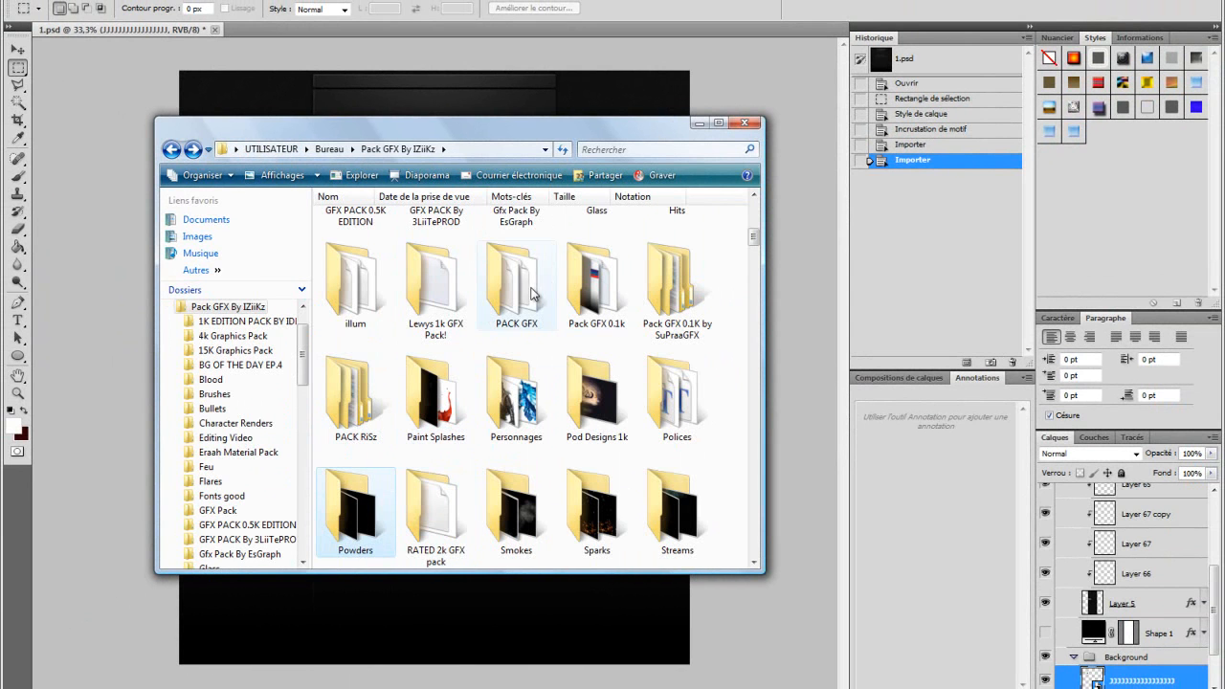
pyautogui.scroll(-1, 551, 315)
pyautogui.doubleClick(359, 462)
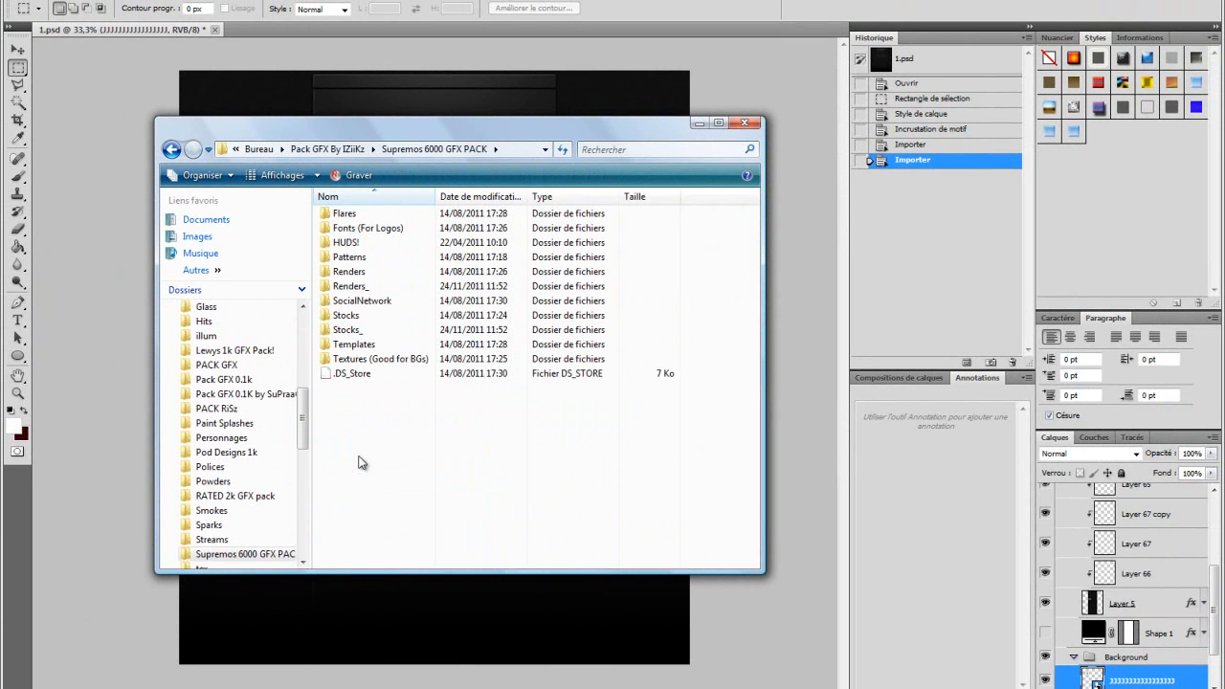
pyautogui.doubleClick(405, 364)
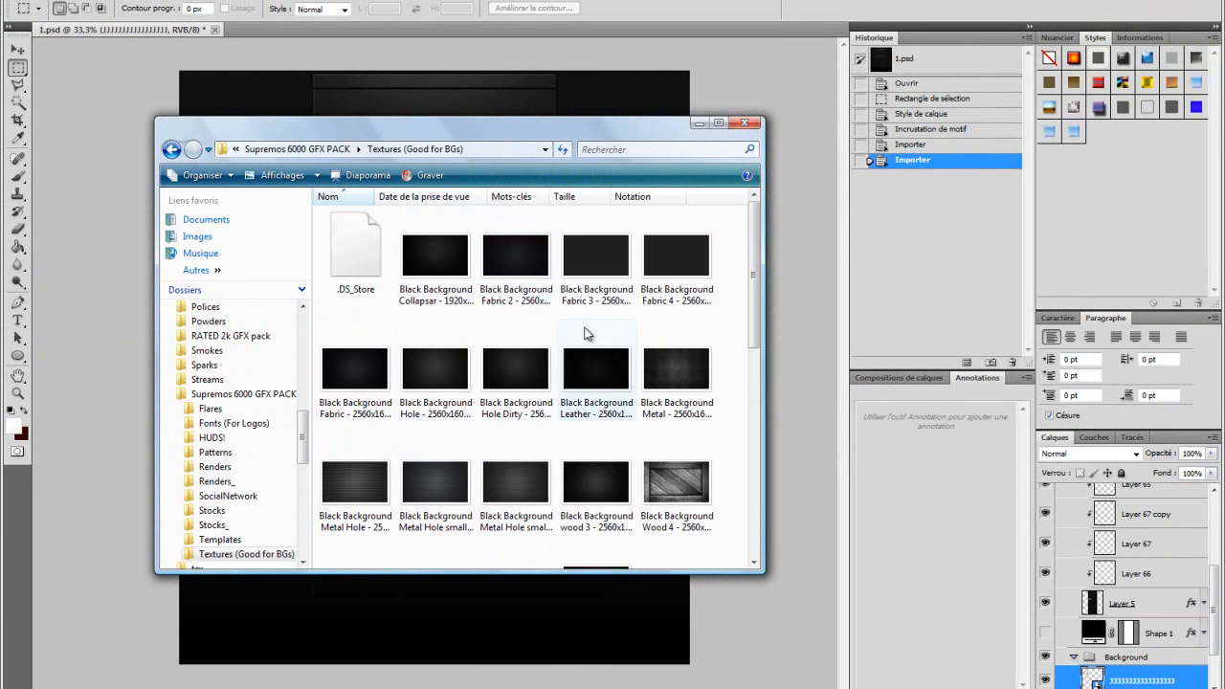
pyautogui.scroll(-2, 561, 326)
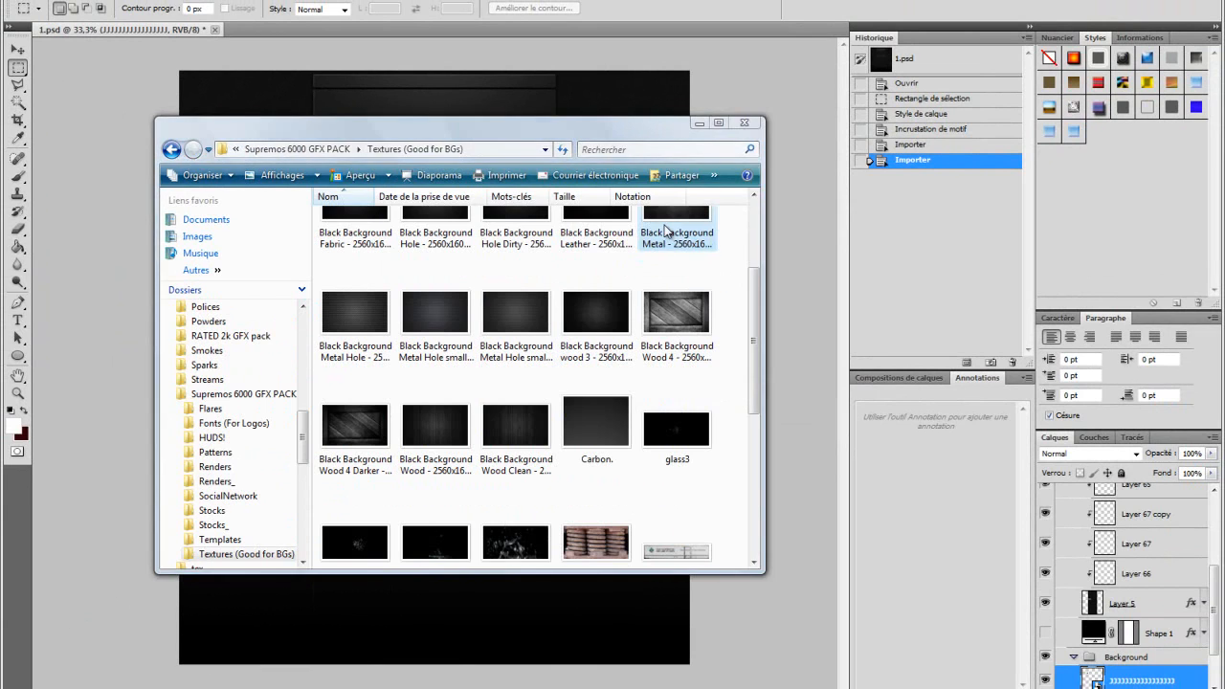
pyautogui.doubleClick(668, 230)
# Step: Place the Black Background Wood Clean texture and stretch it to cover the logo area
pyautogui.click(1208, 2)
pyautogui.moveTo(605, 410); pyautogui.dragTo(561, 107)
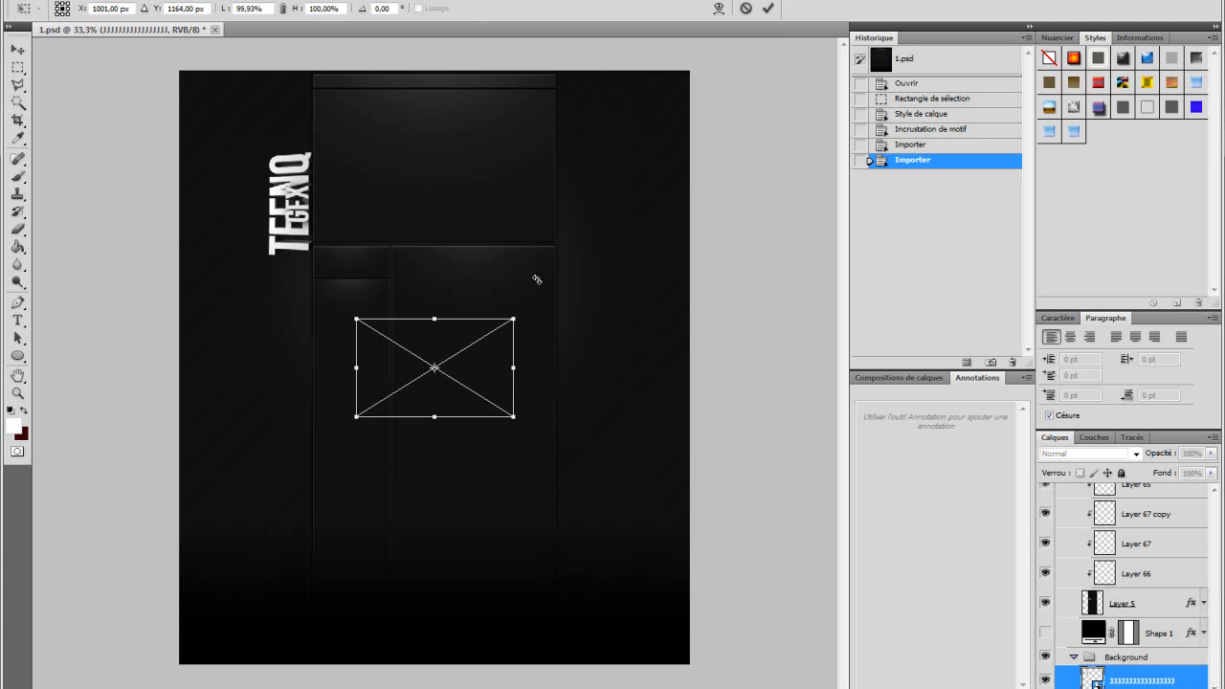
pyautogui.moveTo(450, 343); pyautogui.dragTo(294, 152)
pyautogui.moveTo(380, 151); pyautogui.dragTo(387, 137)
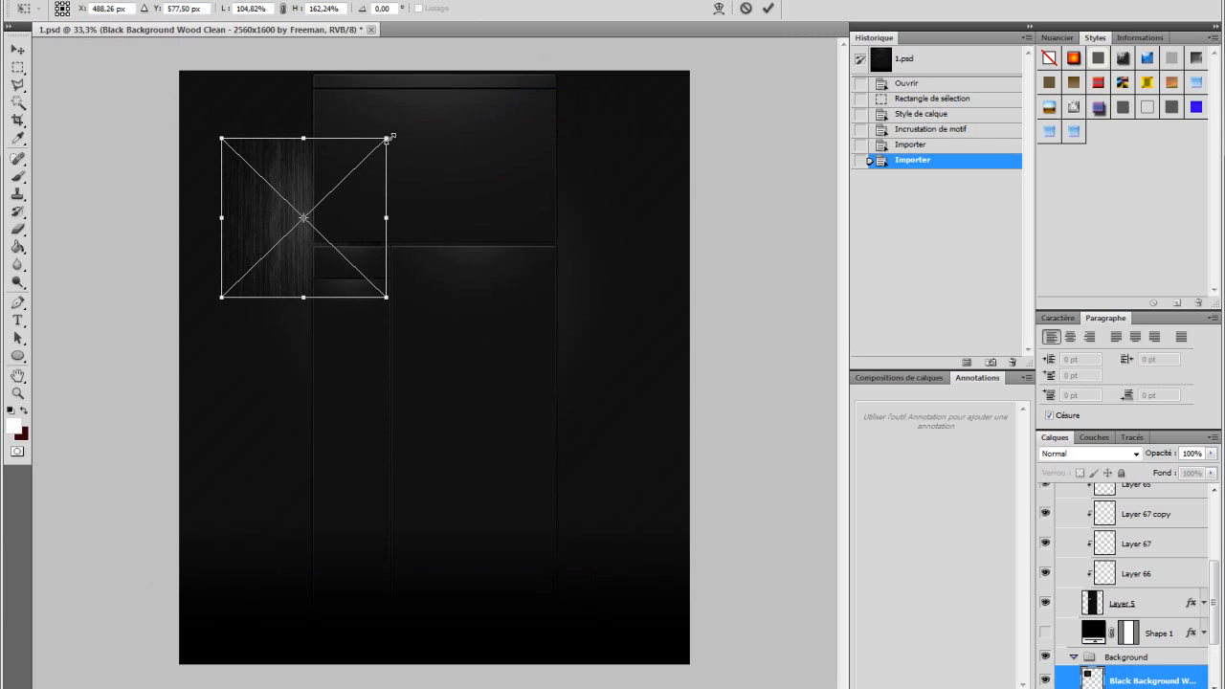
pyautogui.press('Return')
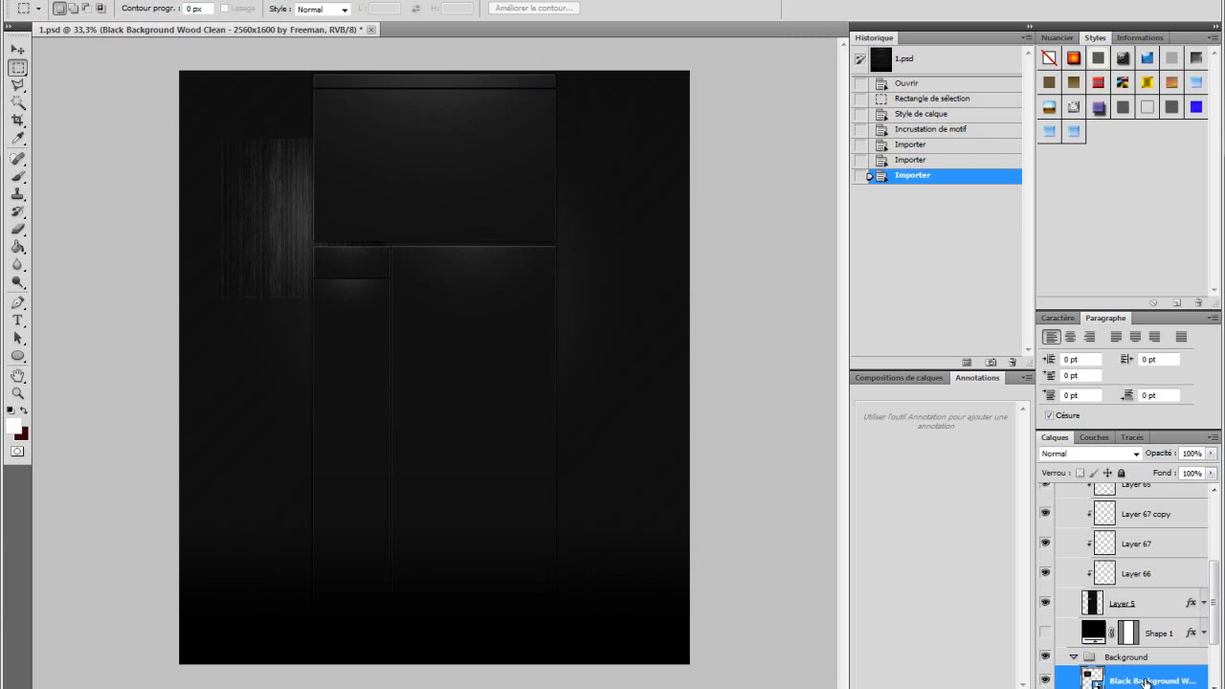
# Step: Reorder the logo layer above the texture and load the logo layer's transparency as a new selection
pyautogui.scroll(-2, 1178, 603)
pyautogui.moveTo(1124, 627); pyautogui.dragTo(1103, 572)
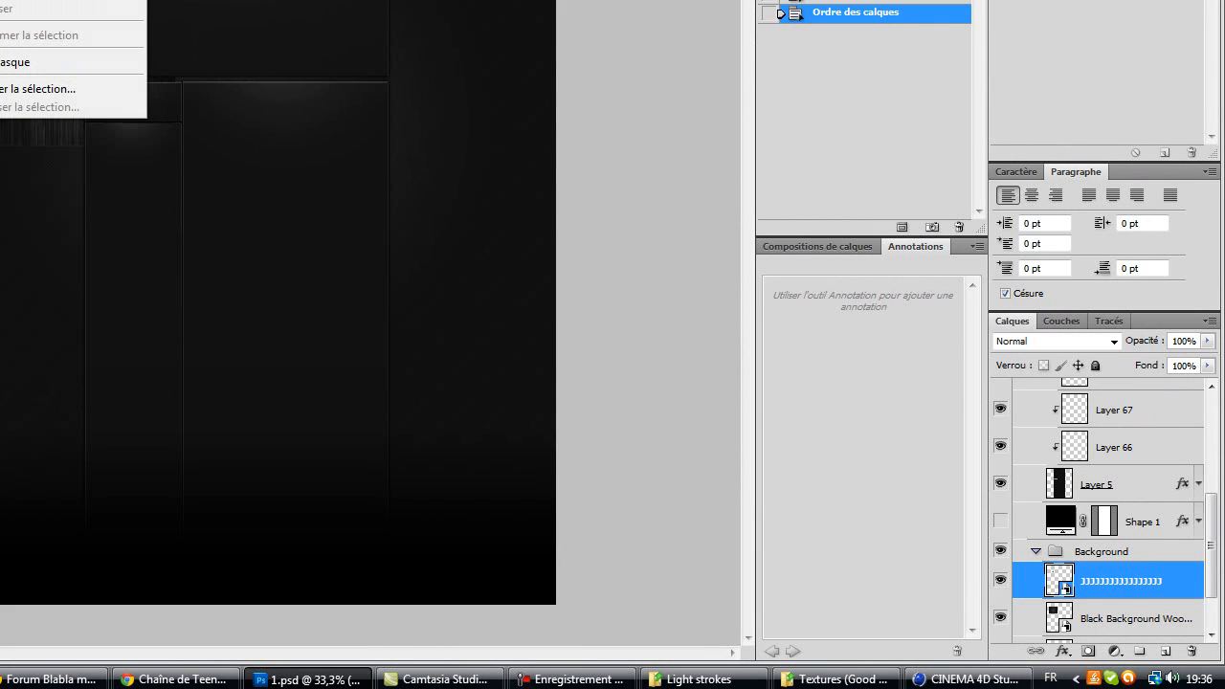
pyautogui.click(28, 89)
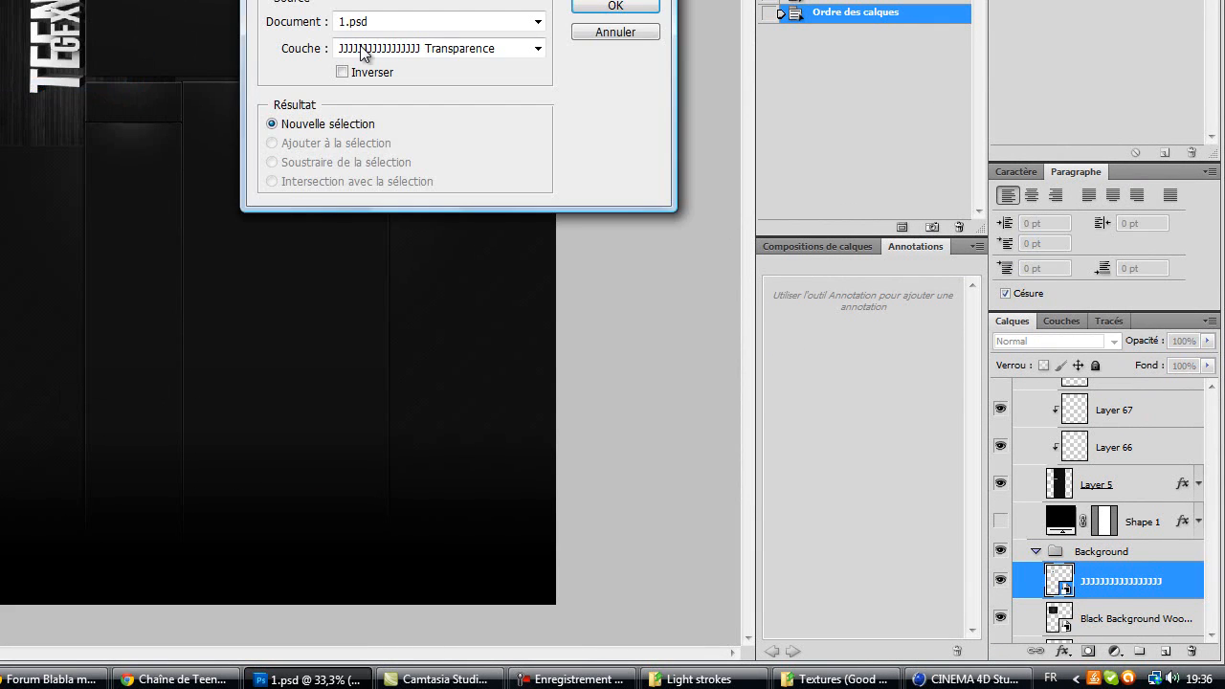
pyautogui.click(615, 7)
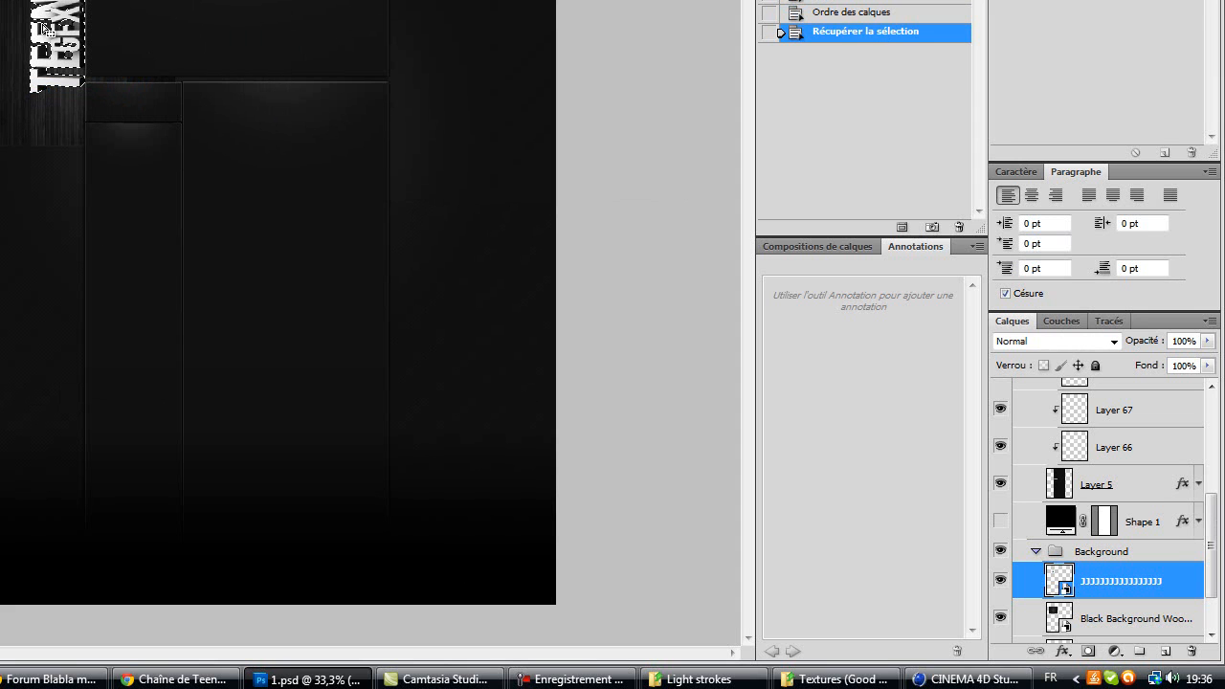
# Step: Move the wood texture layer back on top and copy the logo-shaped selection of it to a new layer
pyautogui.moveTo(1116, 624); pyautogui.dragTo(1116, 569)
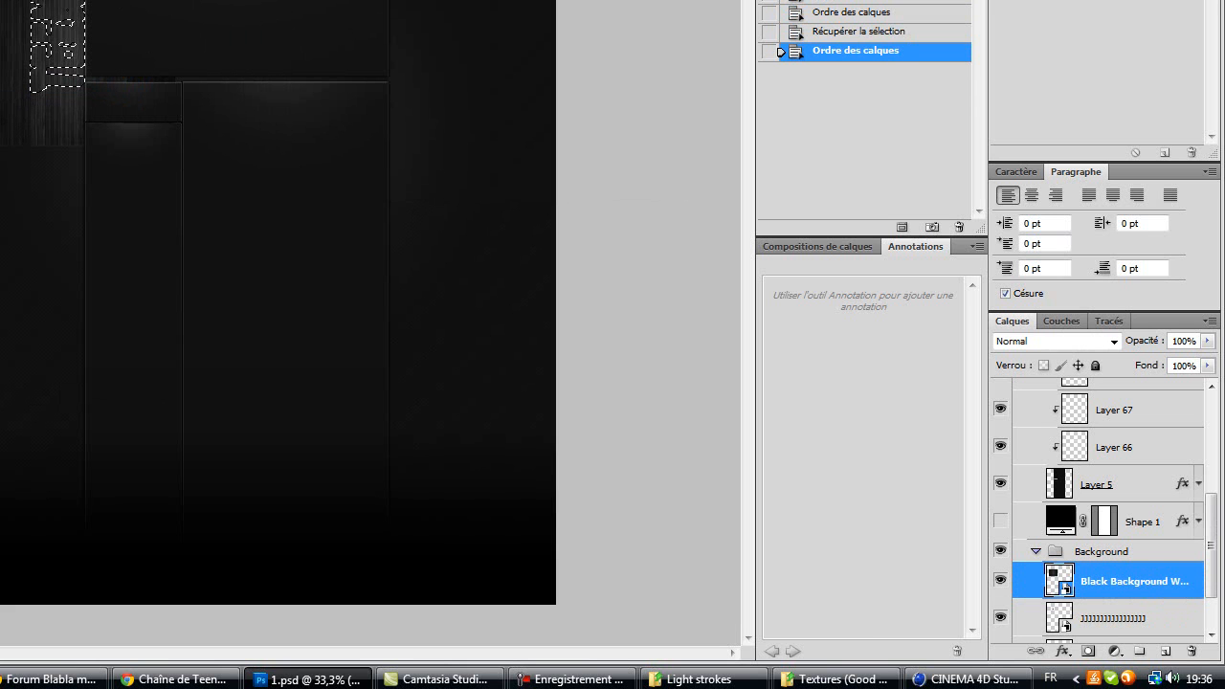
pyautogui.rightClick(183, 51)
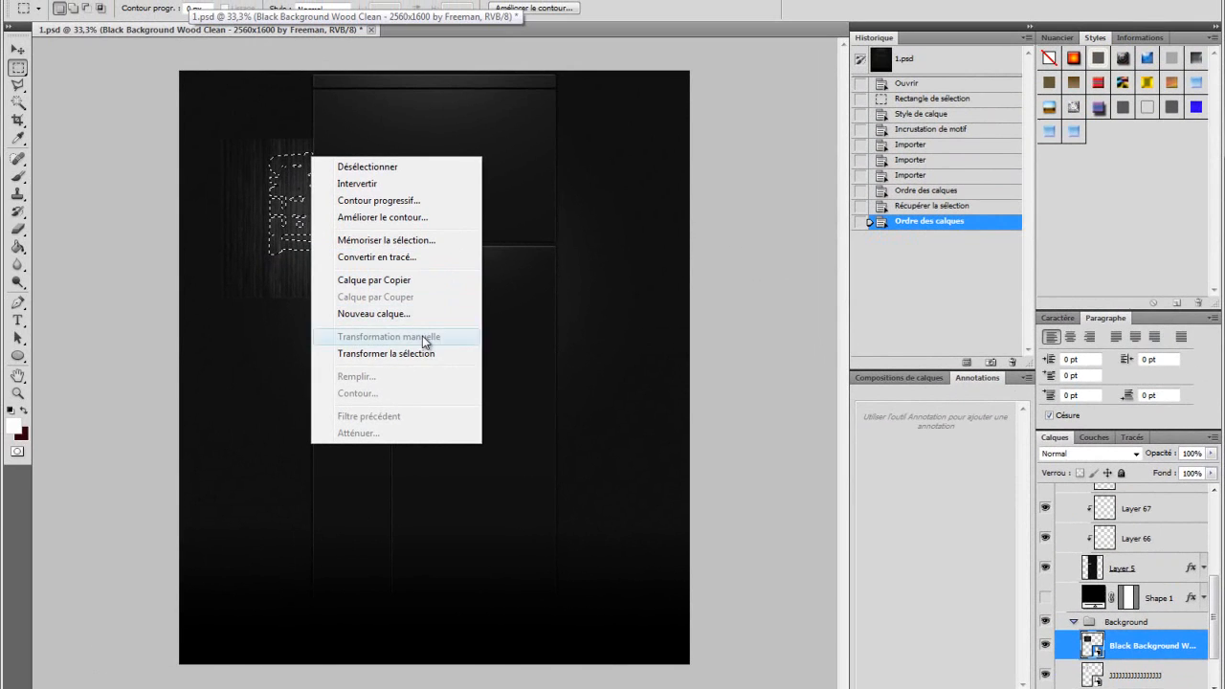
pyautogui.click(398, 284)
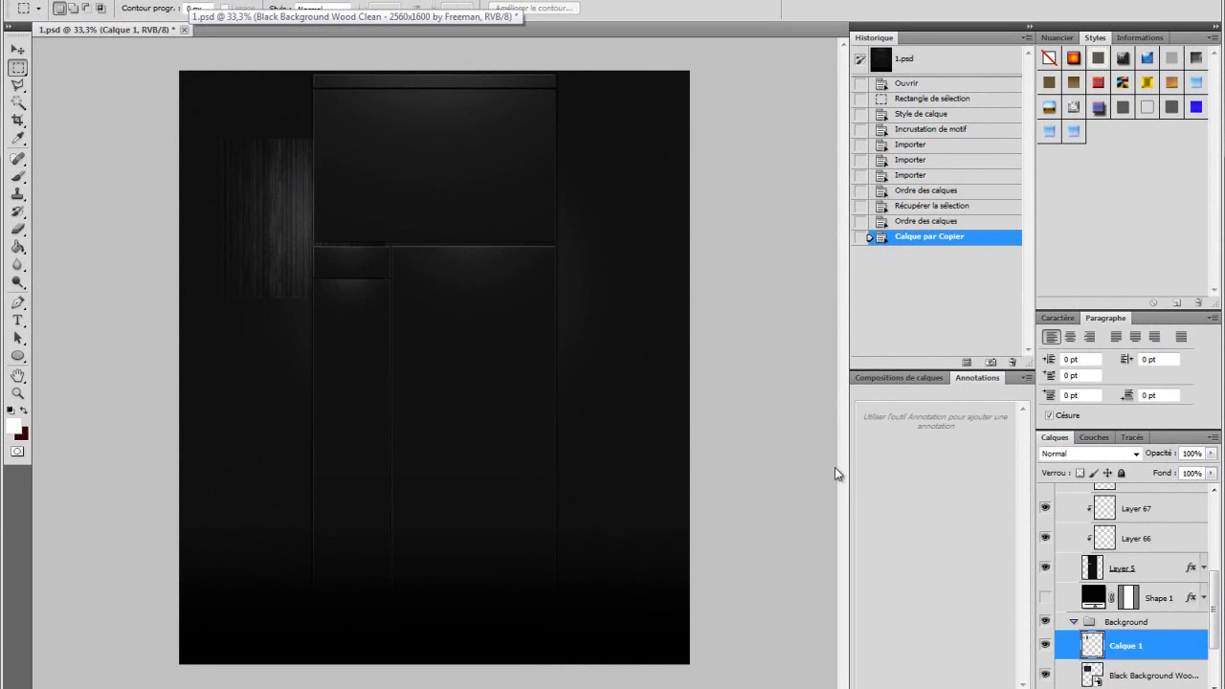
# Step: Hide the original wood texture layer
pyautogui.click(1046, 676)
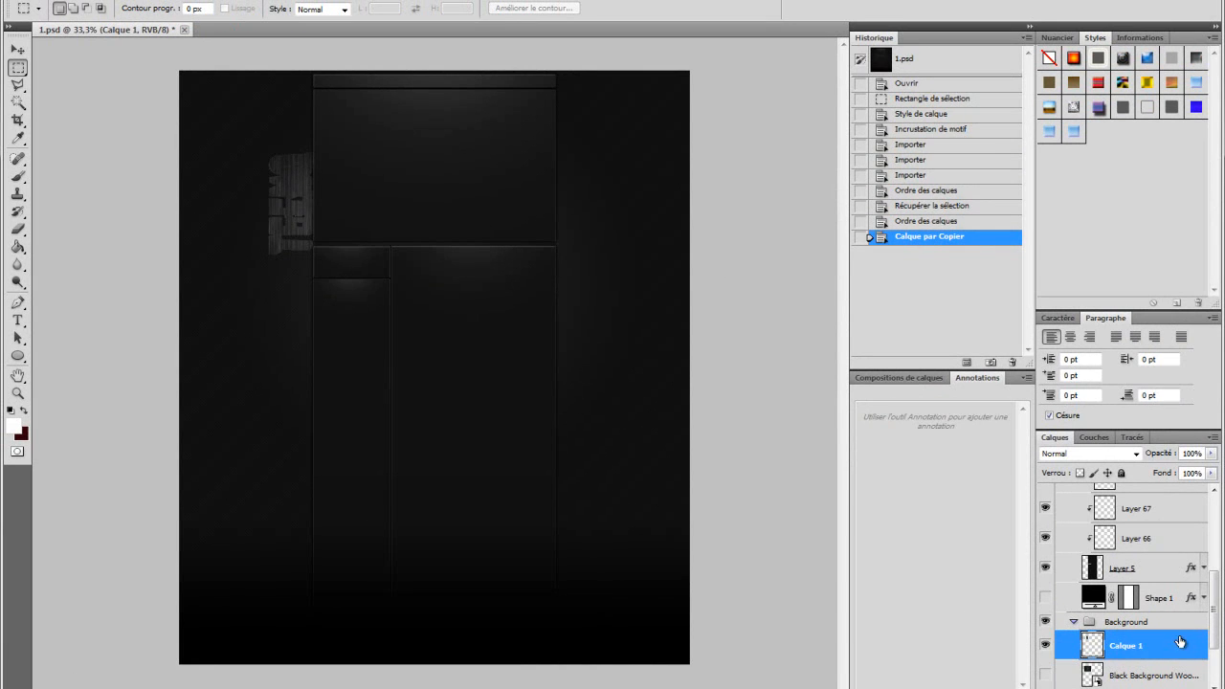
pyautogui.scroll(-1, 1180, 643)
pyautogui.click(1128, 440)
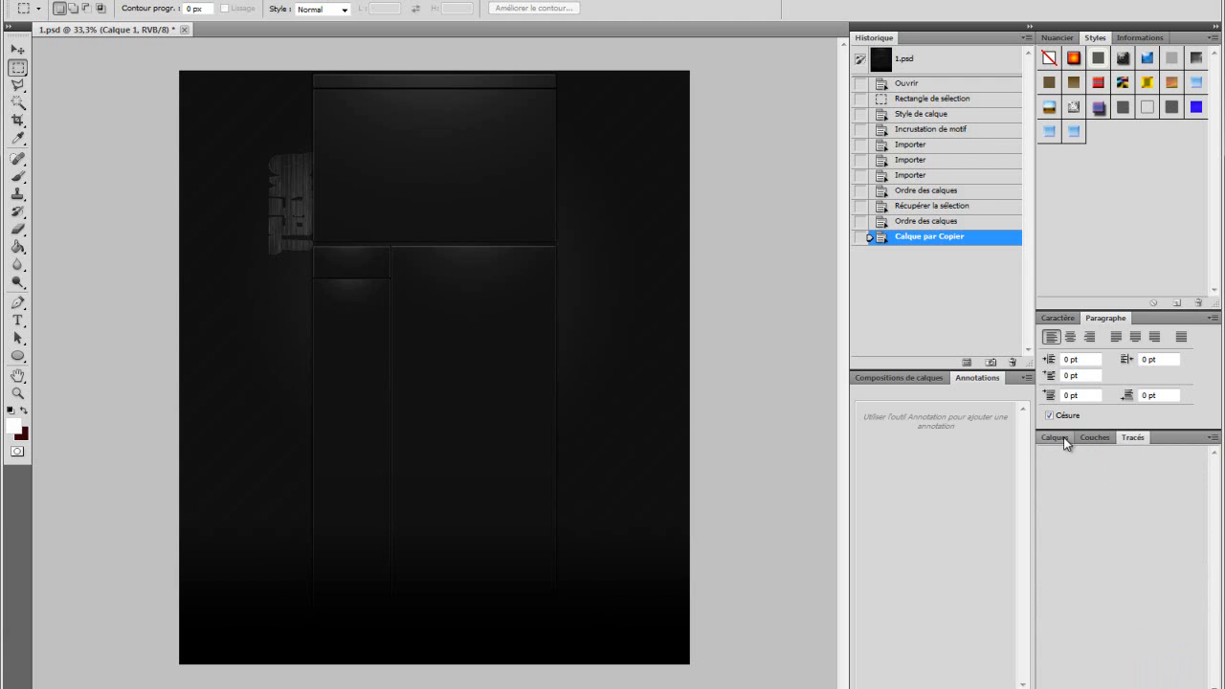
pyautogui.click(1057, 439)
# Step: Set the texture copy layer's blend mode to Lumière tamisée
pyautogui.click(1088, 454)
pyautogui.click(1080, 265)
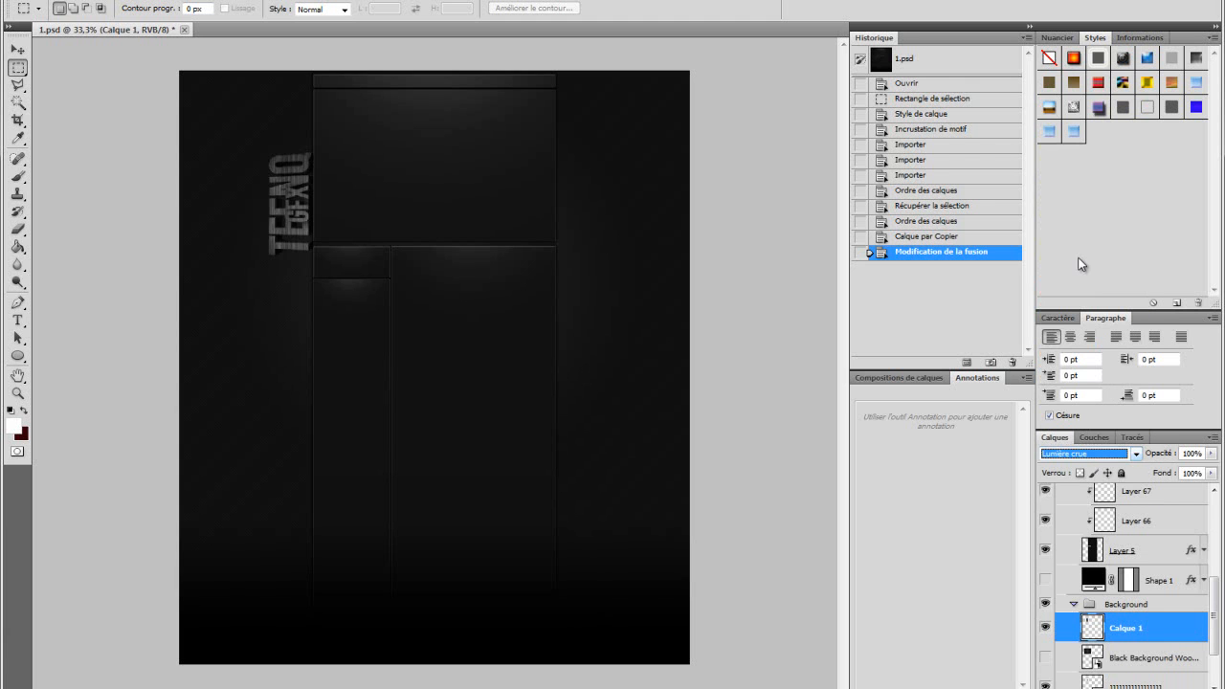
pyautogui.click(1074, 453)
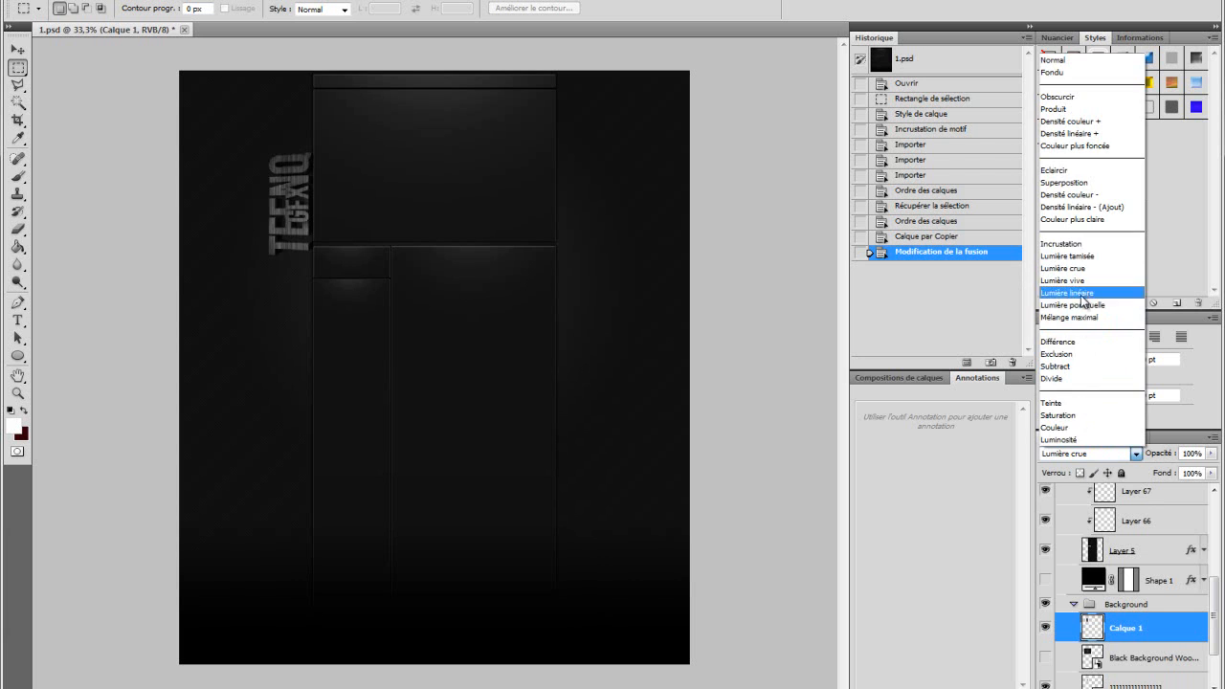
pyautogui.click(1076, 255)
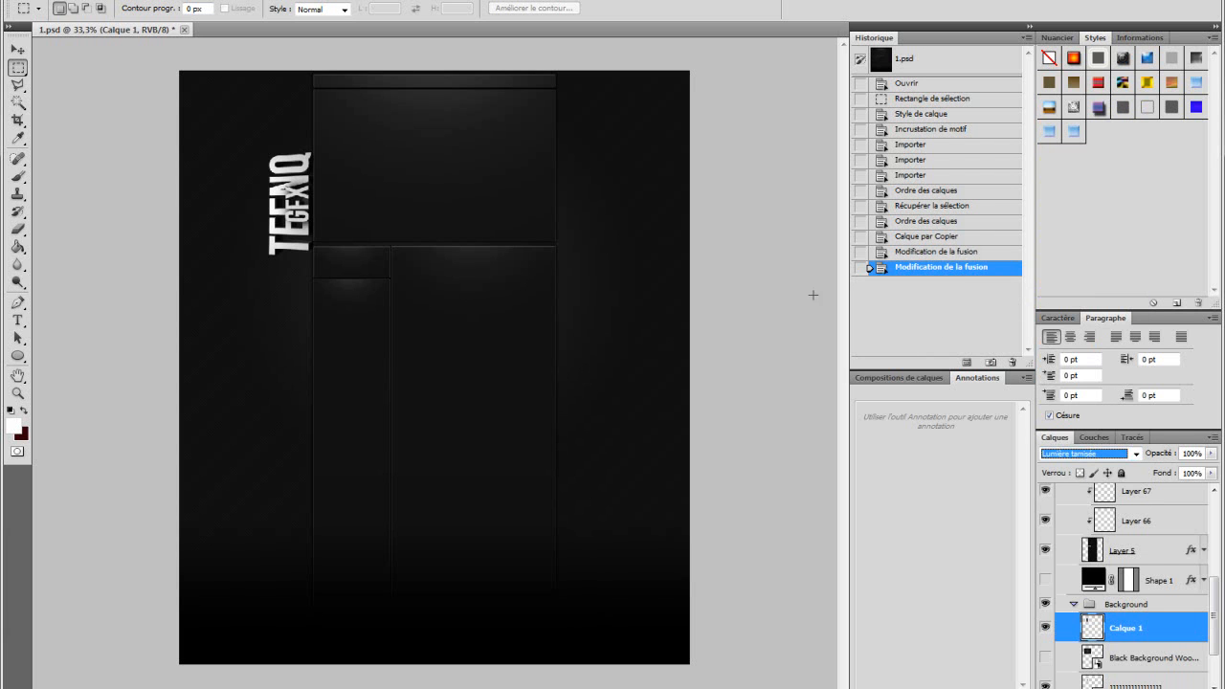
# Step: Move the logo layer directly beneath the texture copy layer
pyautogui.click(1073, 455)
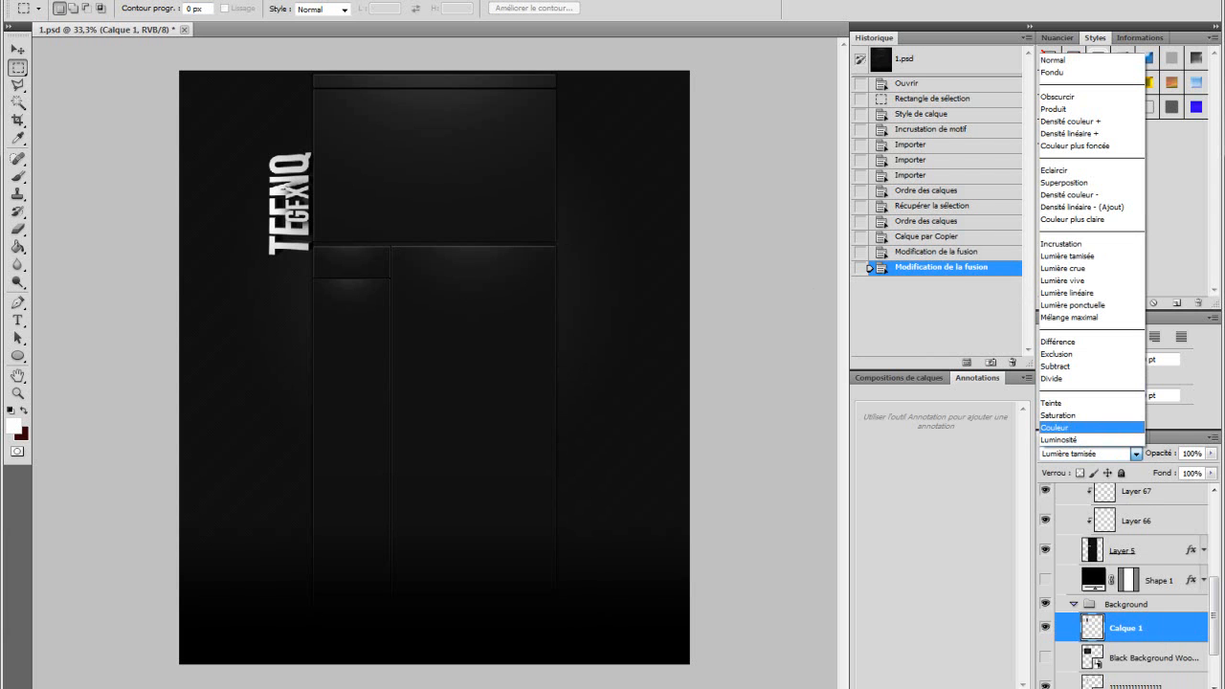
pyautogui.click(1158, 681)
pyautogui.moveTo(1152, 685); pyautogui.dragTo(1135, 644)
# Step: Export the image with Save for Web as a JPEG at Maximum, quality 100
pyautogui.hotkey('alt', 'f')
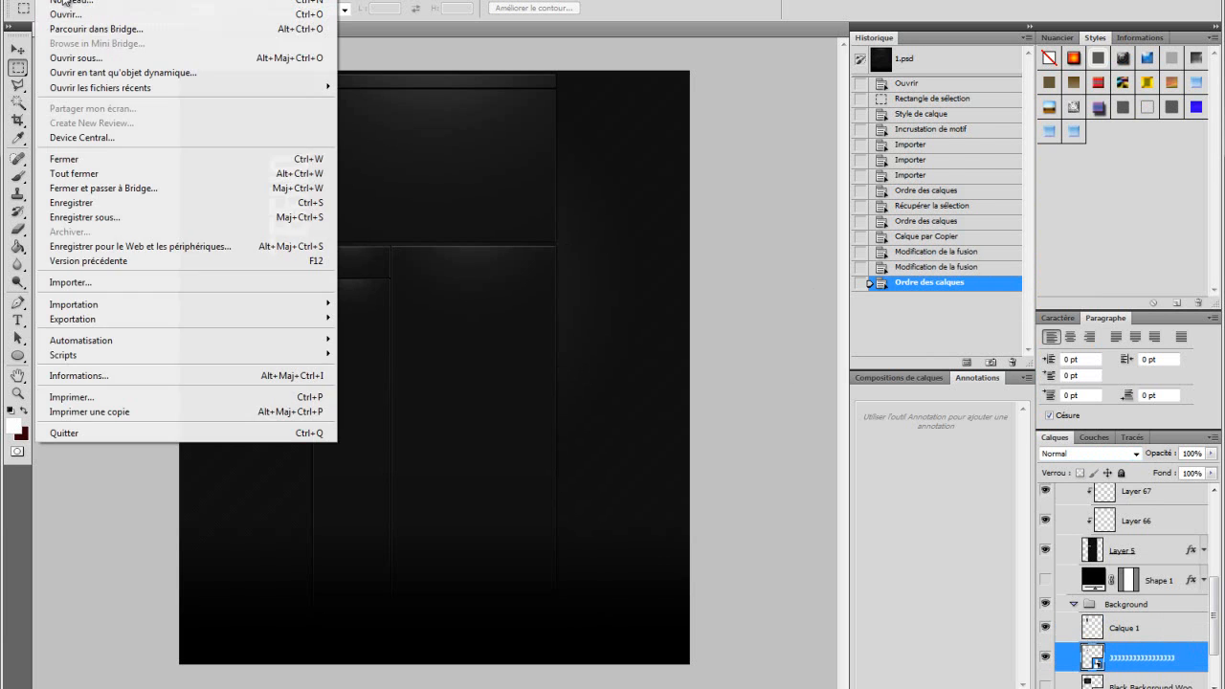
pyautogui.click(192, 243)
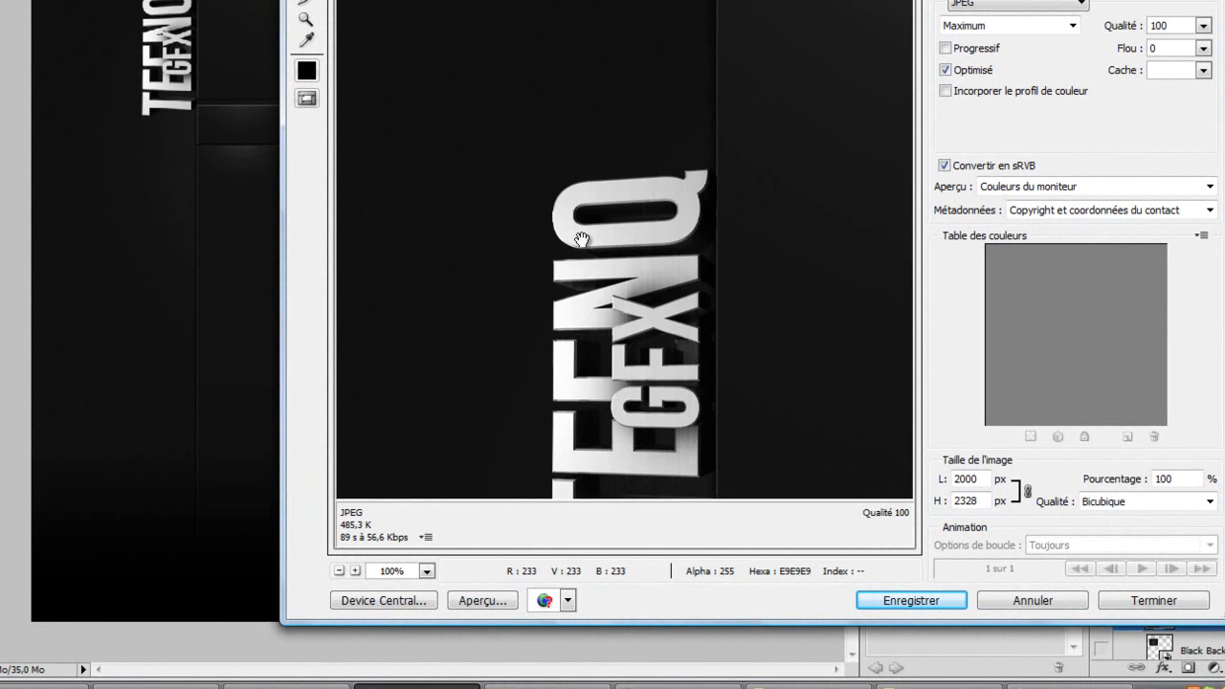
pyautogui.moveTo(610, 411); pyautogui.dragTo(592, 332)
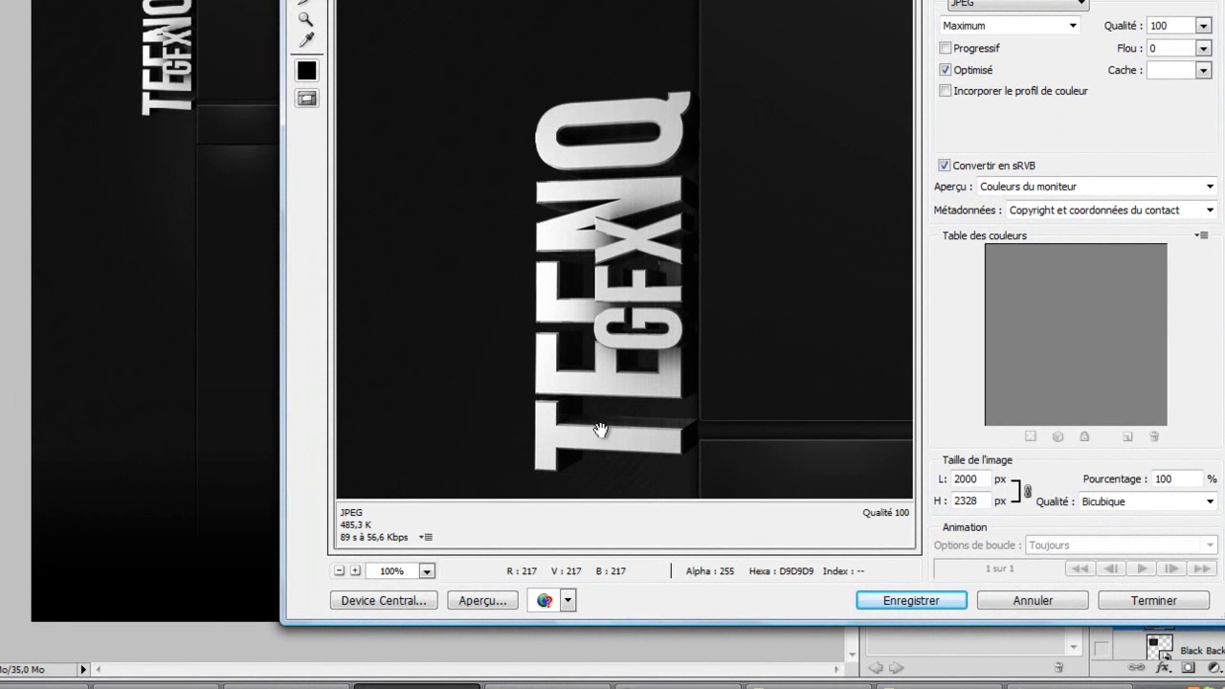
pyautogui.keyDown('alt'); pyautogui.click(1037, 601); pyautogui.keyUp('alt')
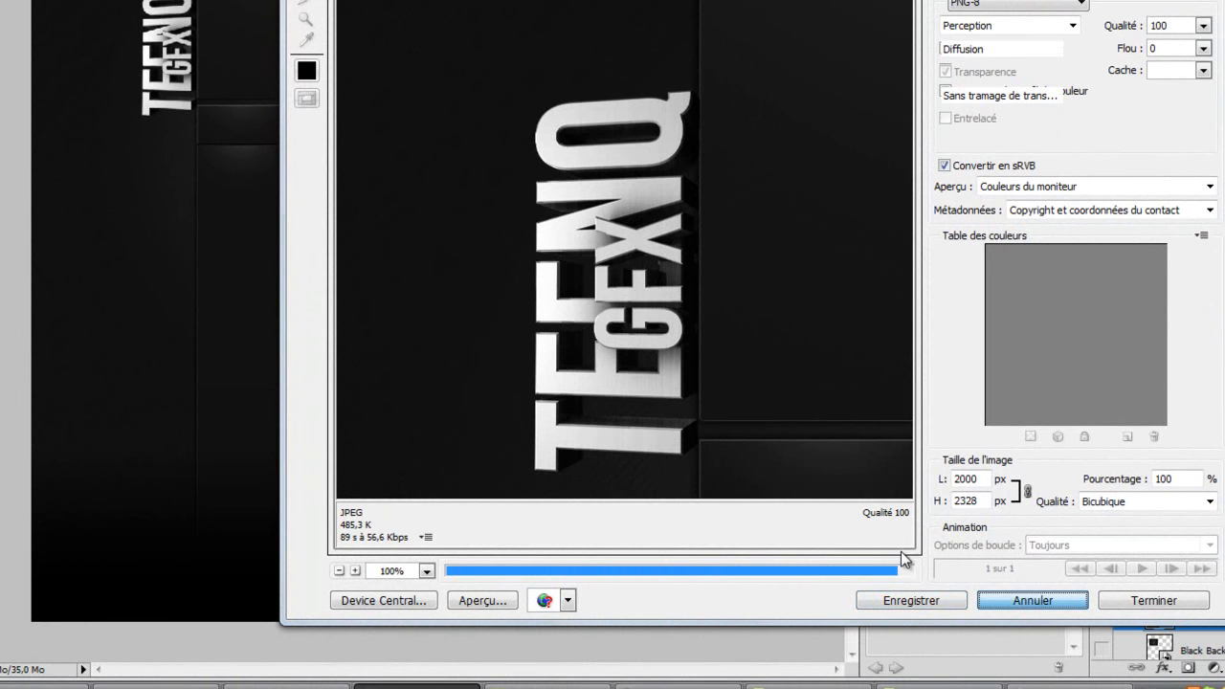
pyautogui.click(909, 597)
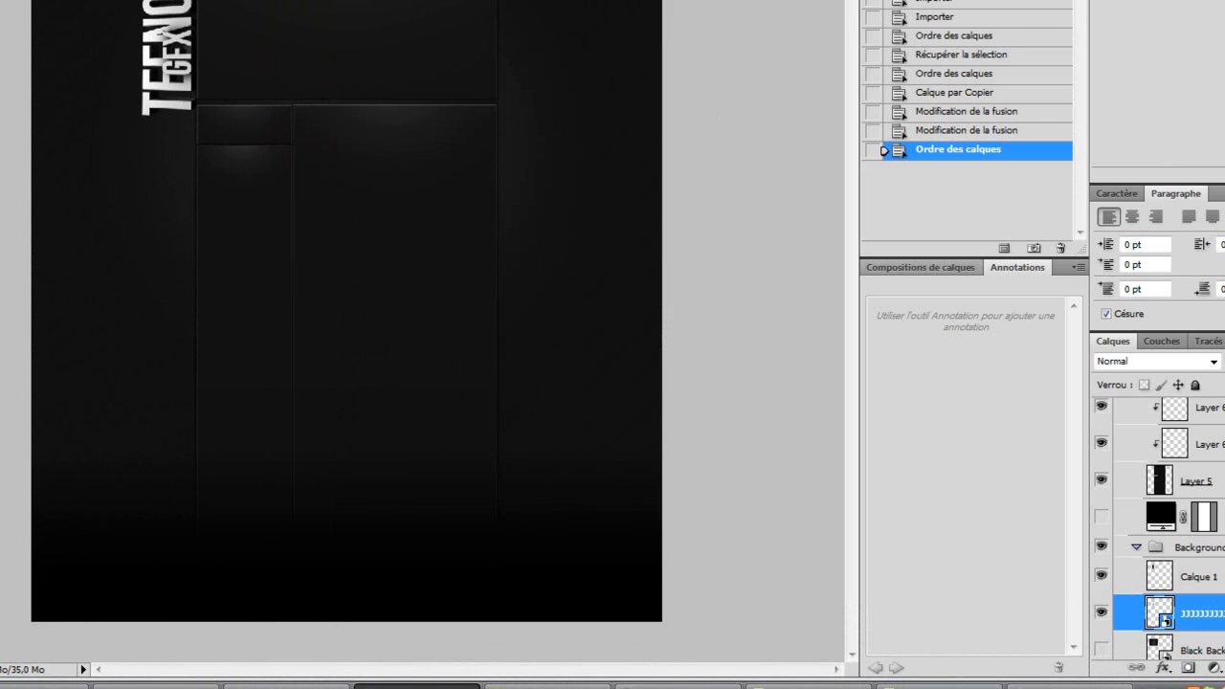
# Step: Bring a light stroke image from the file browser into the document, then scale and rotate it beside the logo
pyautogui.click(937, 684)
pyautogui.click(665, 684)
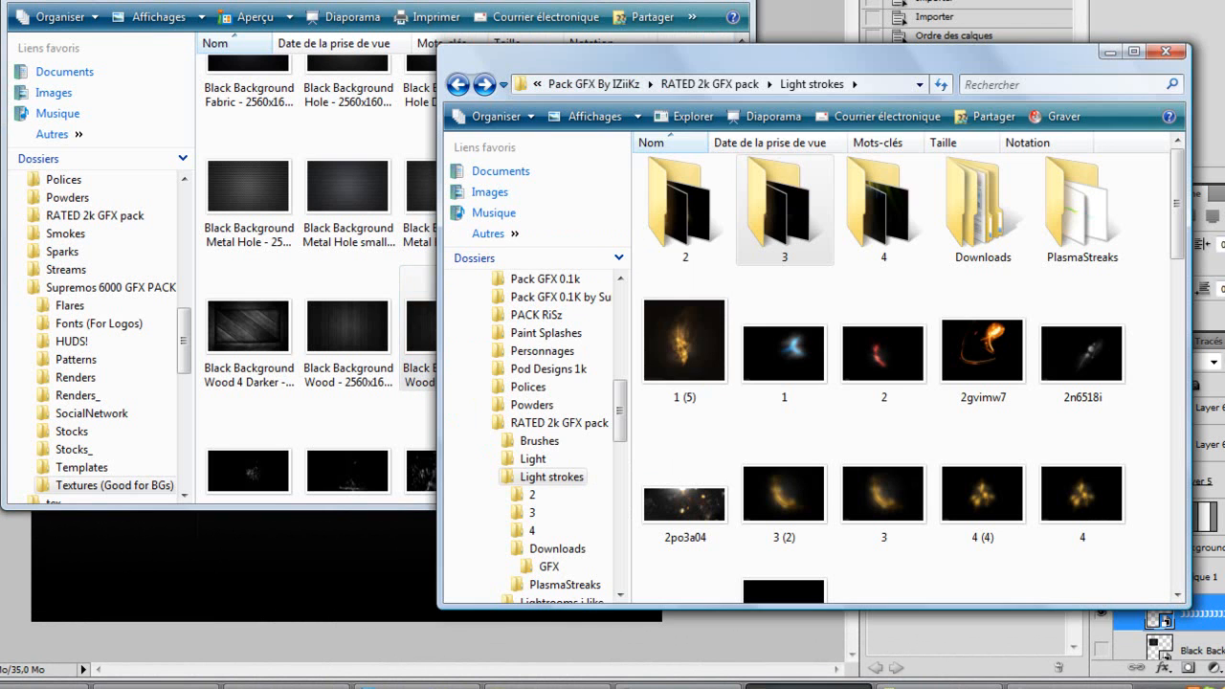
pyautogui.click(729, 0)
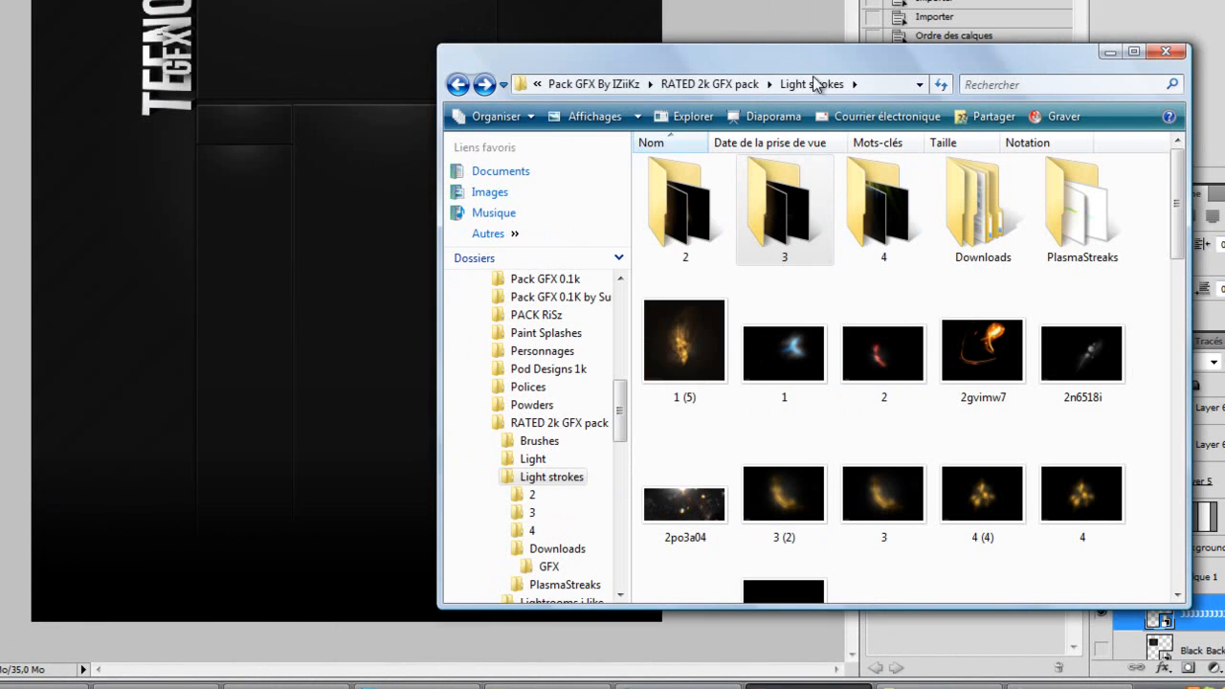
pyautogui.doubleClick(809, 210)
pyautogui.moveTo(784, 483); pyautogui.dragTo(213, 134)
pyautogui.moveTo(325, 206)
pyautogui.mouseDown()
pyautogui.moveTo(240, 73)
pyautogui.moveTo(208, 61)
pyautogui.mouseUp()
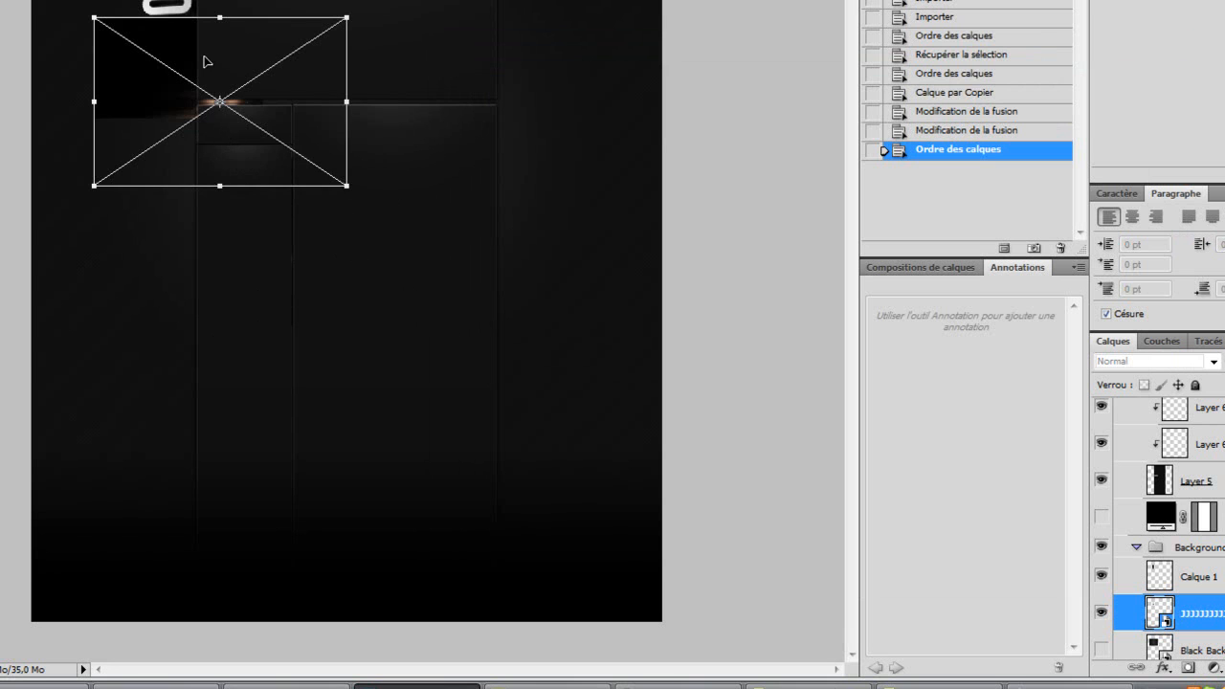
pyautogui.moveTo(346, 164)
pyautogui.mouseDown()
pyautogui.moveTo(312, 41)
pyautogui.moveTo(251, 2)
pyautogui.mouseUp()
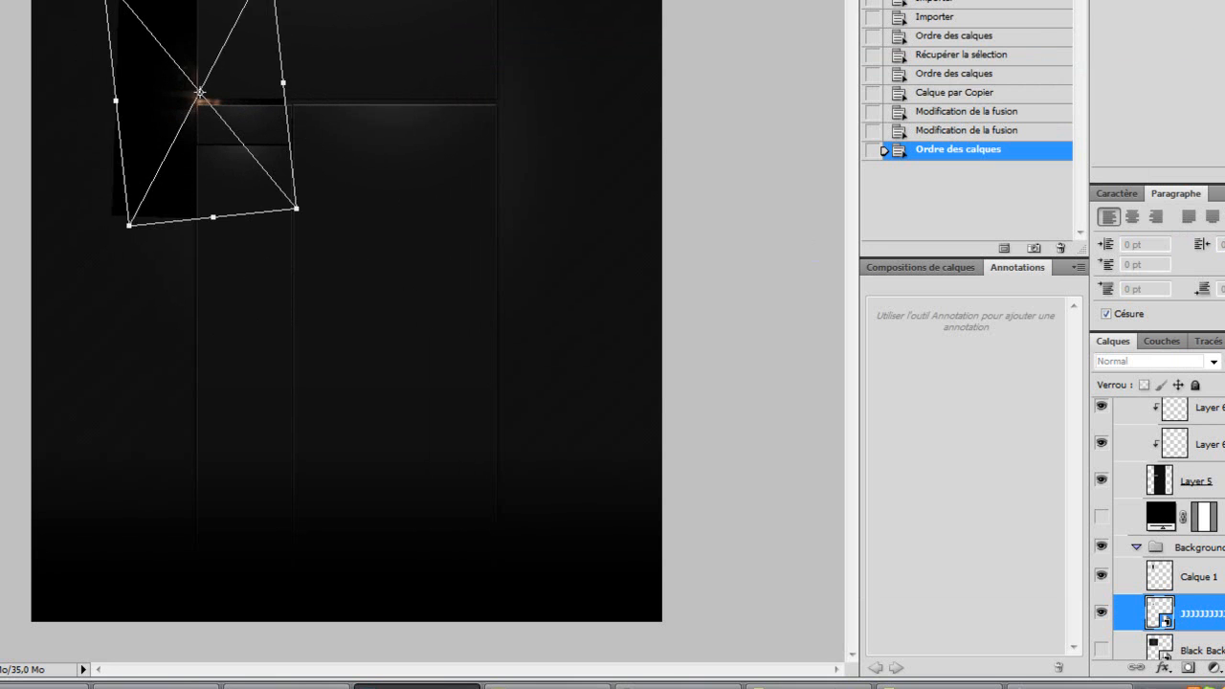
pyautogui.press('Return')
# Step: Move the light stroke layer below the texture copy layer and reposition it against the logo
pyautogui.moveTo(1208, 613); pyautogui.dragTo(1208, 647)
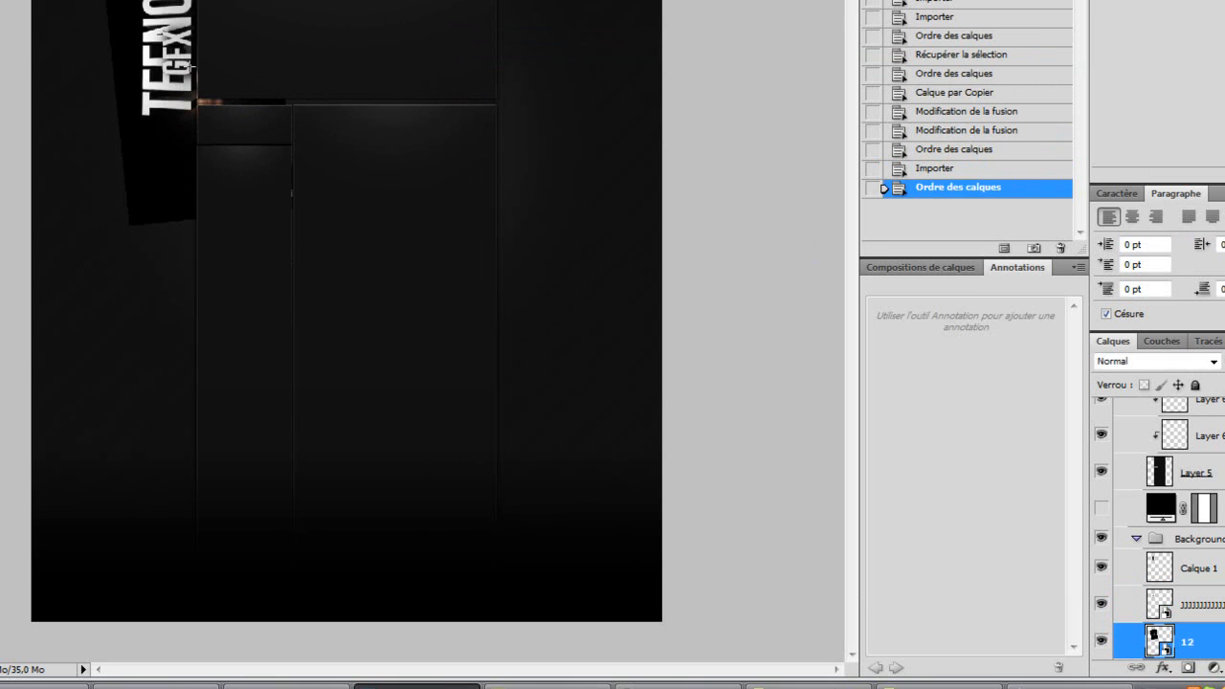
pyautogui.moveTo(161, 147); pyautogui.dragTo(135, 99)
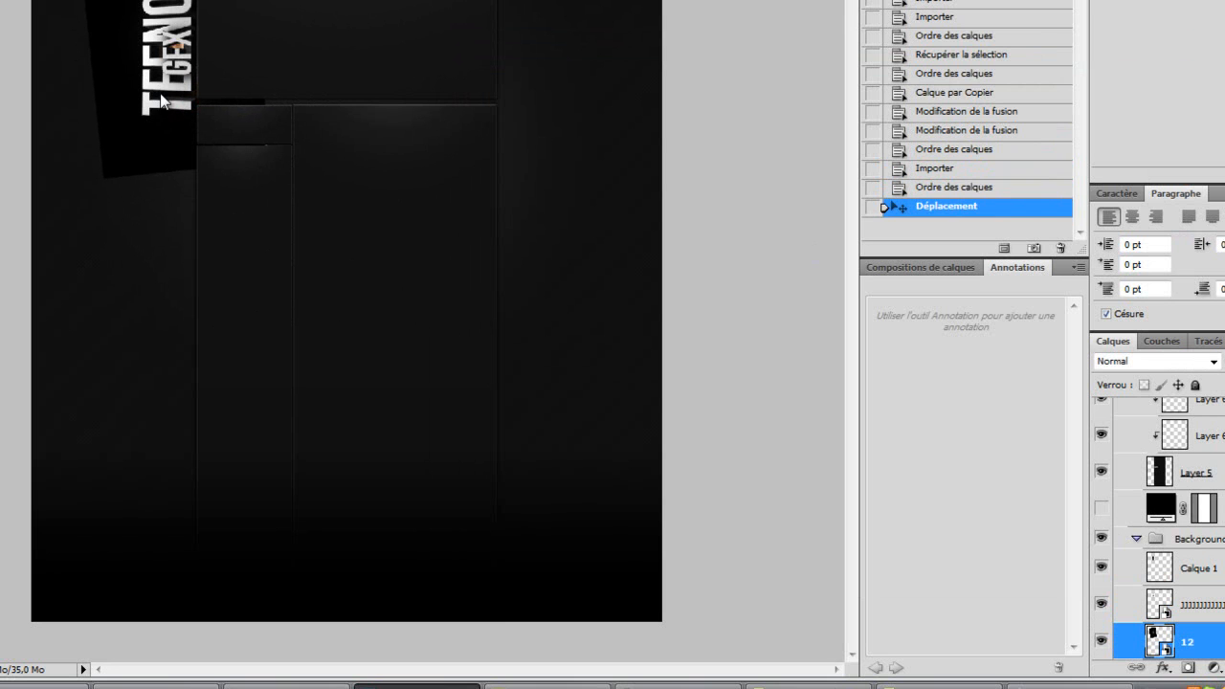
# Step: Set the light stroke layer's blend mode to Superposition and shift it down beside the logo's base
pyautogui.rightClick(161, 94)
pyautogui.click(1164, 361)
pyautogui.click(1164, 361)
pyautogui.click(1130, 26)
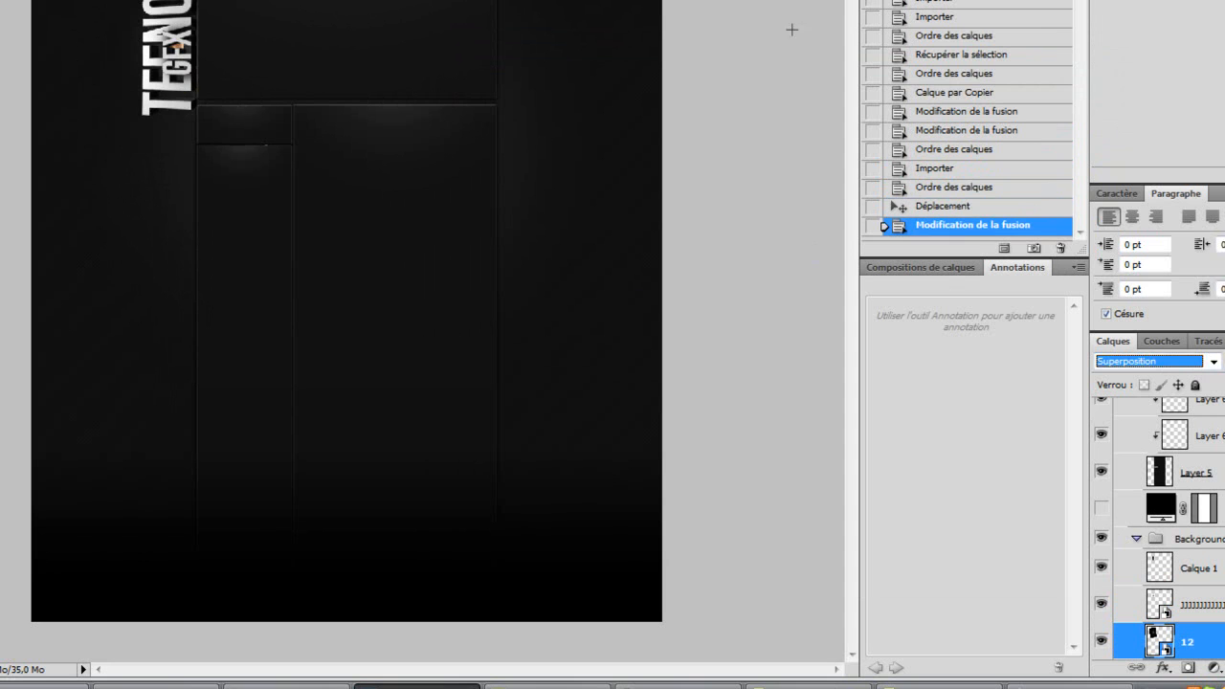
pyautogui.moveTo(187, 102); pyautogui.dragTo(193, 136)
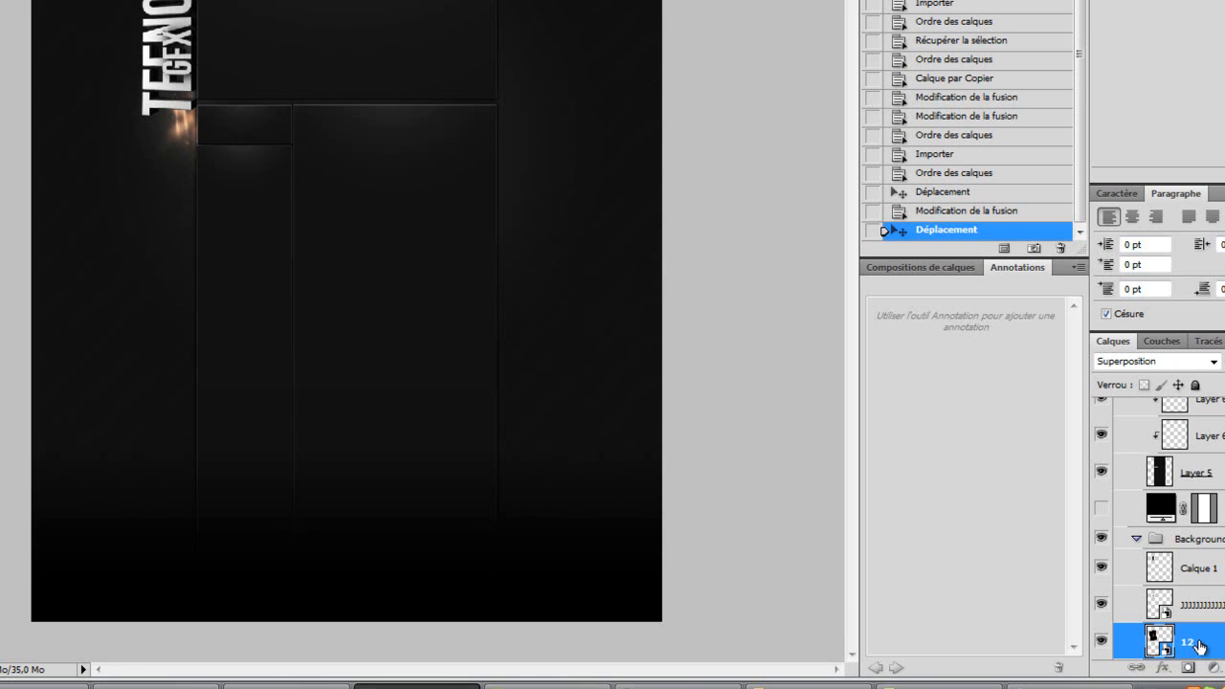
# Step: Rasterize the light stroke layer and shift its hue to +180 with Hue/Saturation, lowering the lightness slightly
pyautogui.click(434, 157)
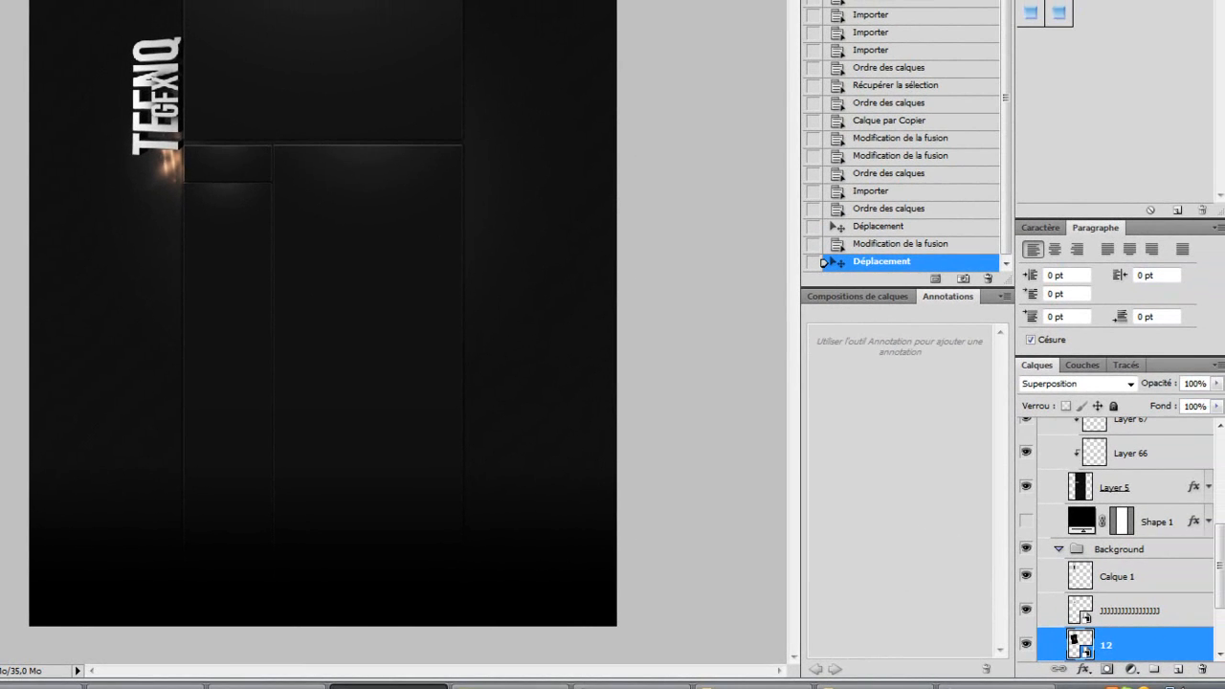
pyautogui.click(476, 161)
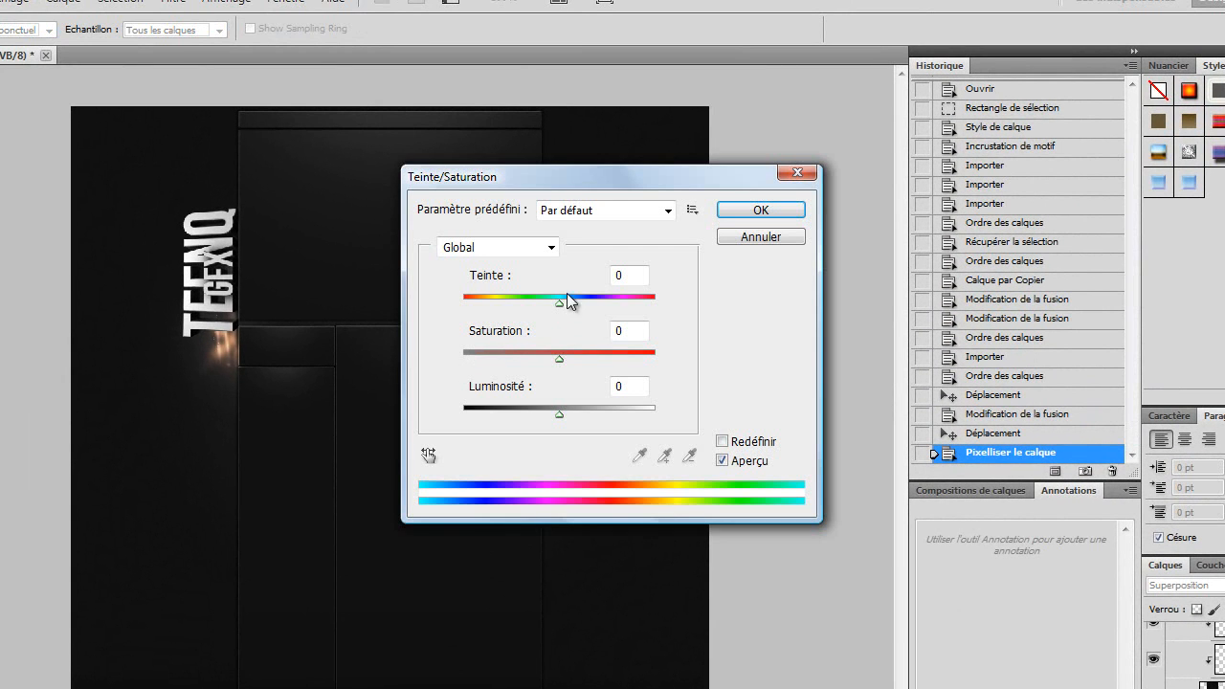
pyautogui.moveTo(565, 301); pyautogui.dragTo(656, 305)
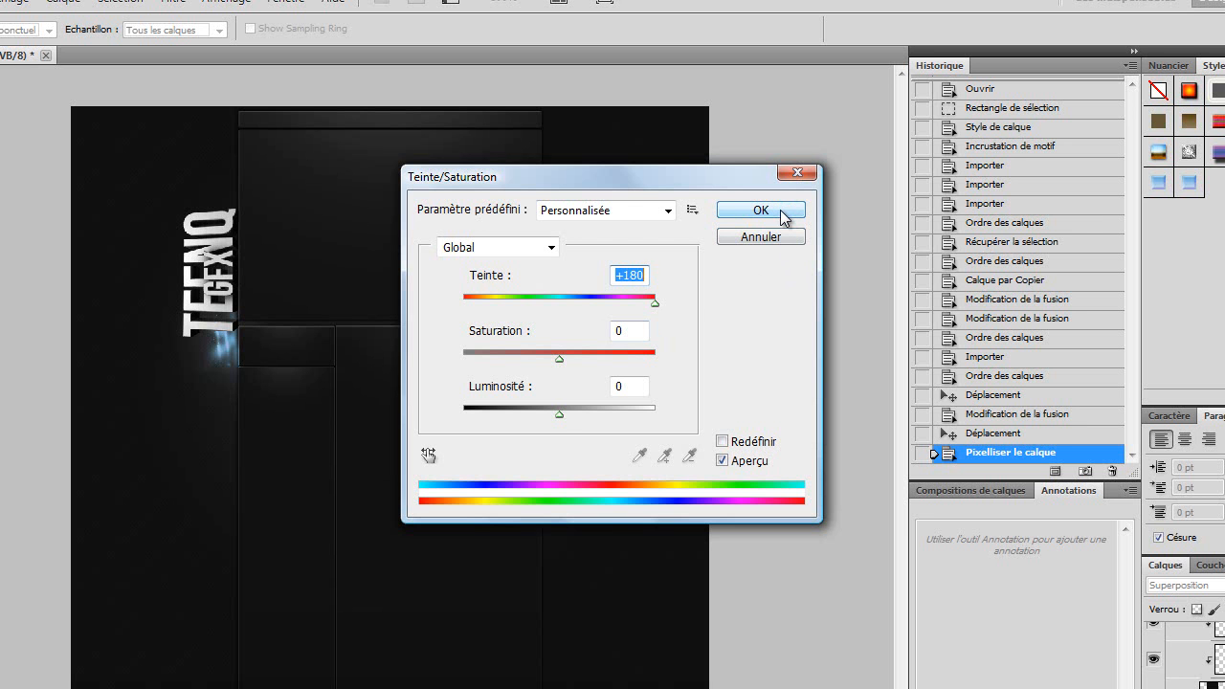
pyautogui.moveTo(560, 414); pyautogui.dragTo(524, 419)
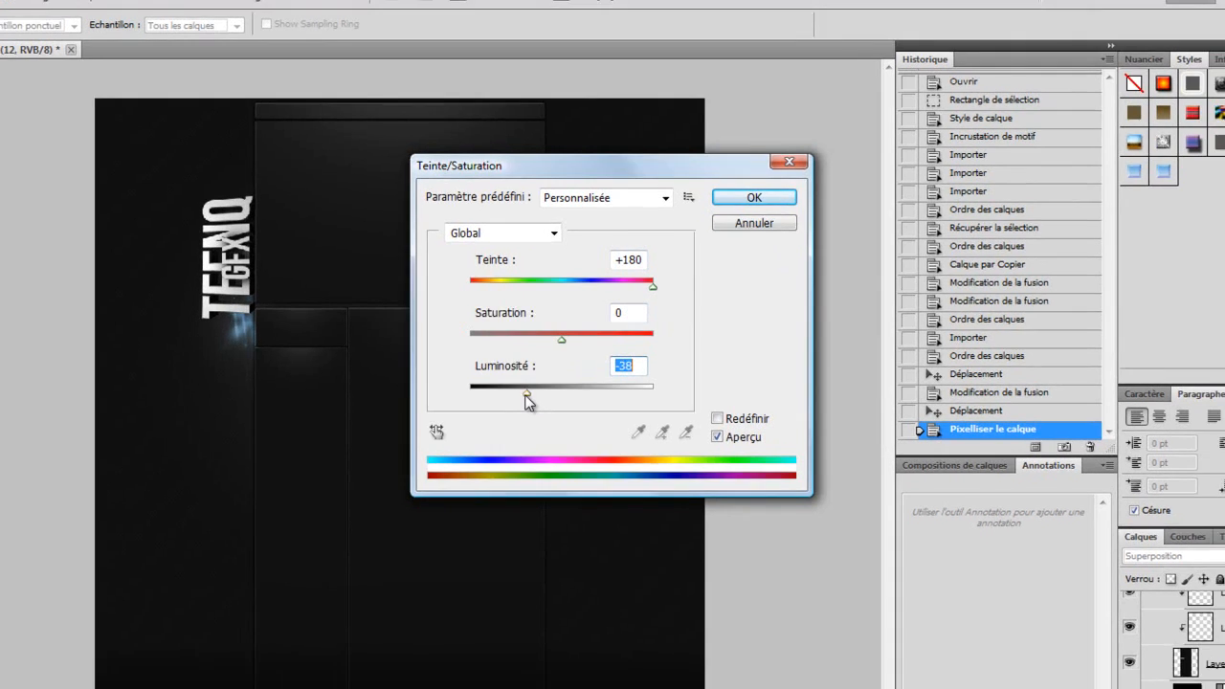
pyautogui.click(741, 200)
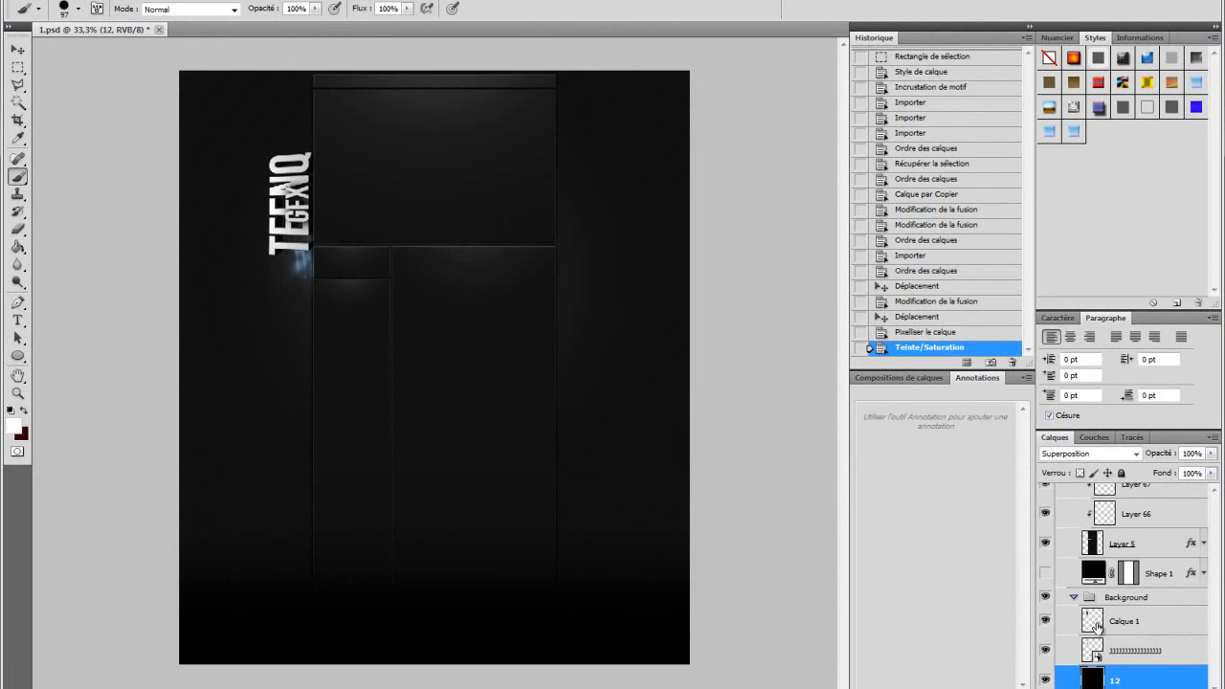
# Step: Duplicate the light stroke layer as 12 copie and move the copy up toward the logo's upper end
pyautogui.rightClick(1144, 682)
pyautogui.click(1002, 376)
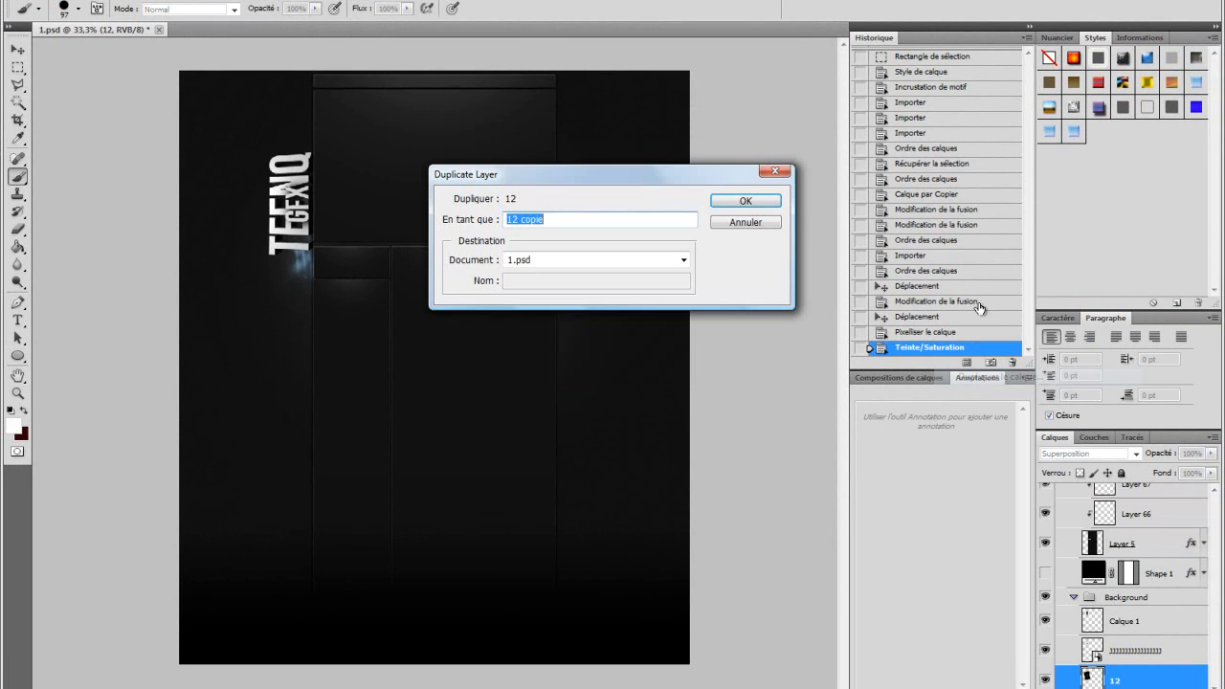
pyautogui.click(747, 198)
pyautogui.moveTo(297, 257); pyautogui.dragTo(302, 155)
# Step: Transform the light stroke copy and nudge it into place at the top of the logo
pyautogui.rightClick(302, 155)
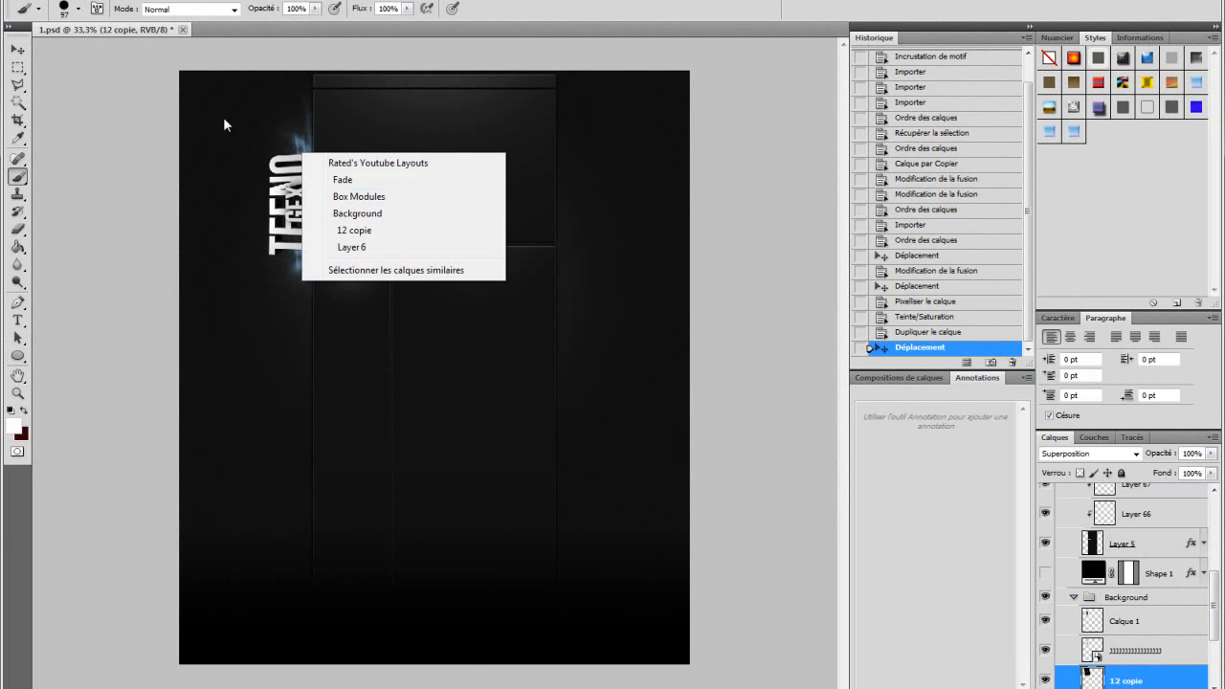
pyautogui.click(32, 69)
pyautogui.click(19, 68)
pyautogui.rightClick(316, 152)
pyautogui.click(422, 285)
pyautogui.moveTo(357, 306); pyautogui.dragTo(346, 305)
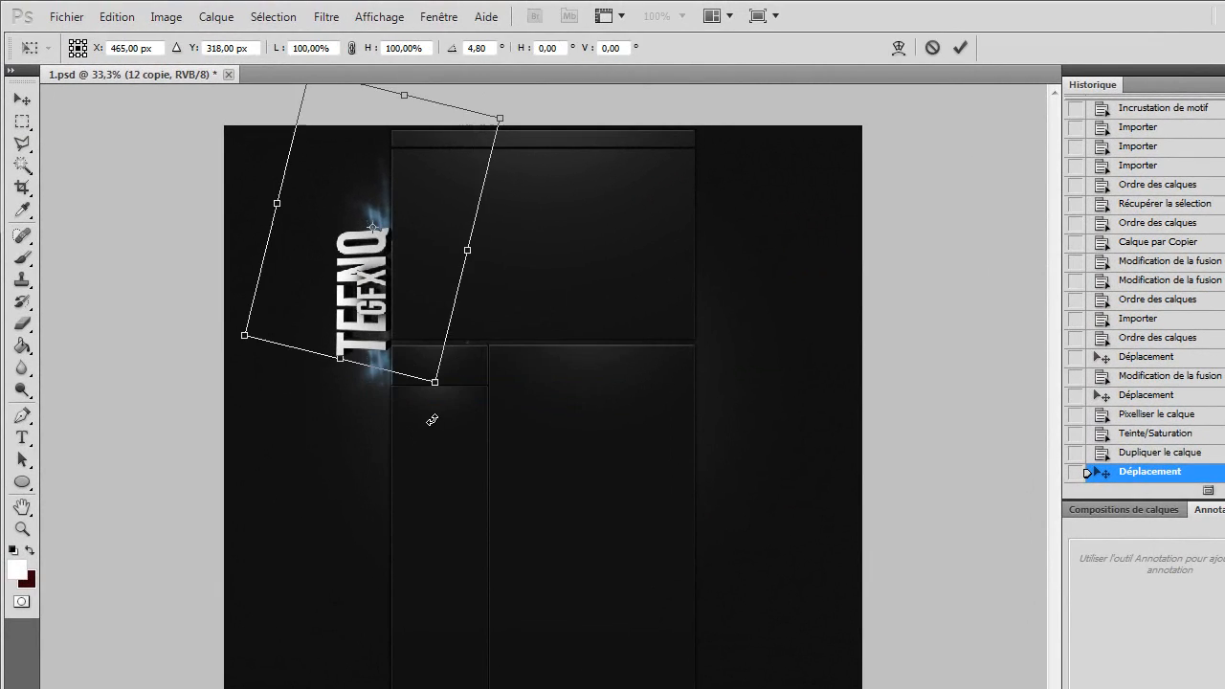
pyautogui.press('Return')
pyautogui.moveTo(389, 227); pyautogui.dragTo(398, 227)
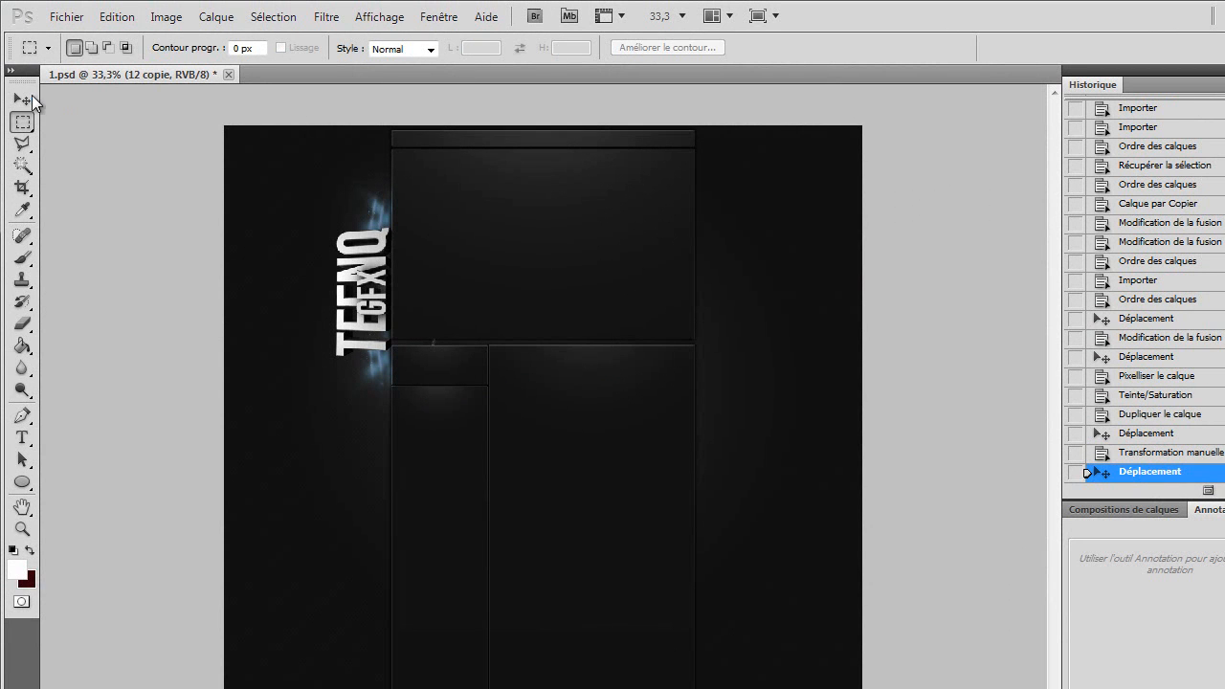
# Step: Erase a small spot of the light stroke copy near the logo with the Eraser tool
pyautogui.click(23, 324)
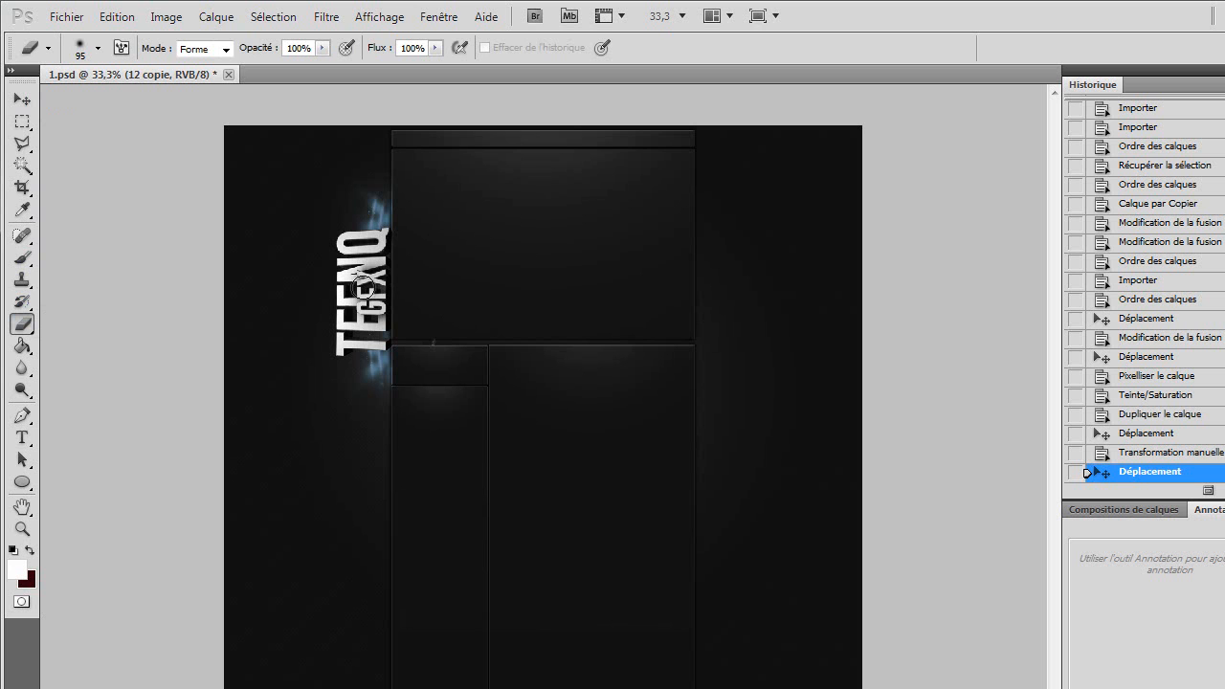
pyautogui.click(436, 337)
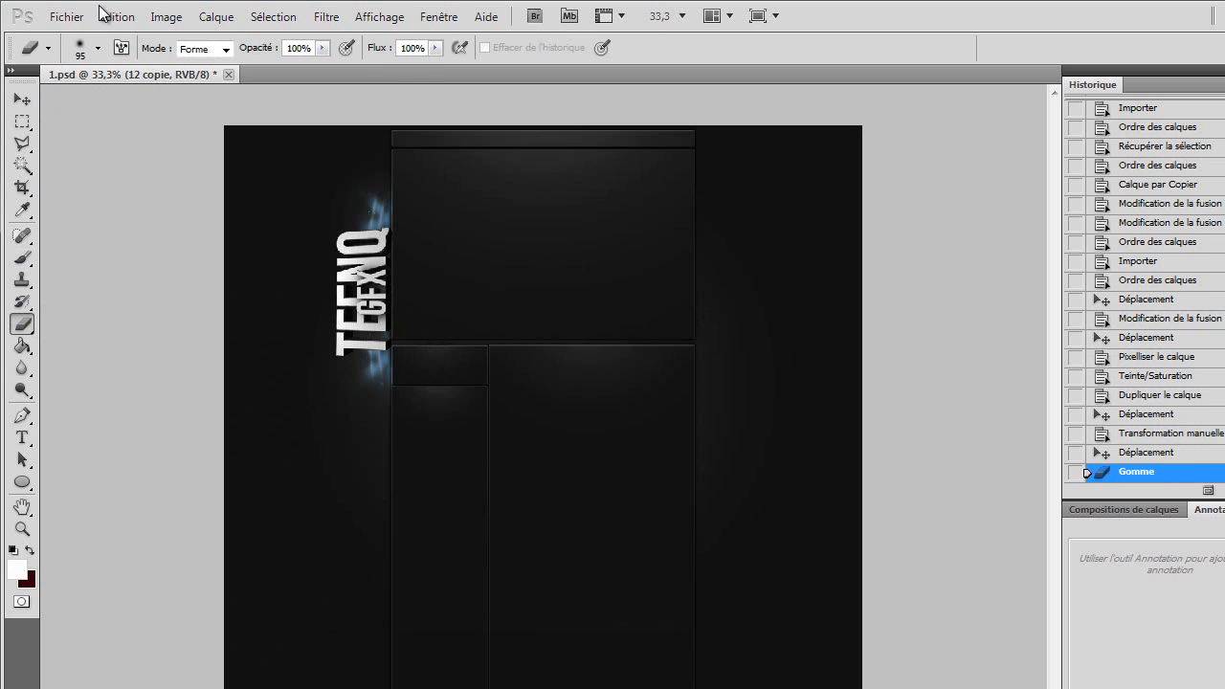
# Step: Open Save for Web to preview the image as a JPEG at Maximum, quality 100
pyautogui.click(66, 17)
pyautogui.click(260, 345)
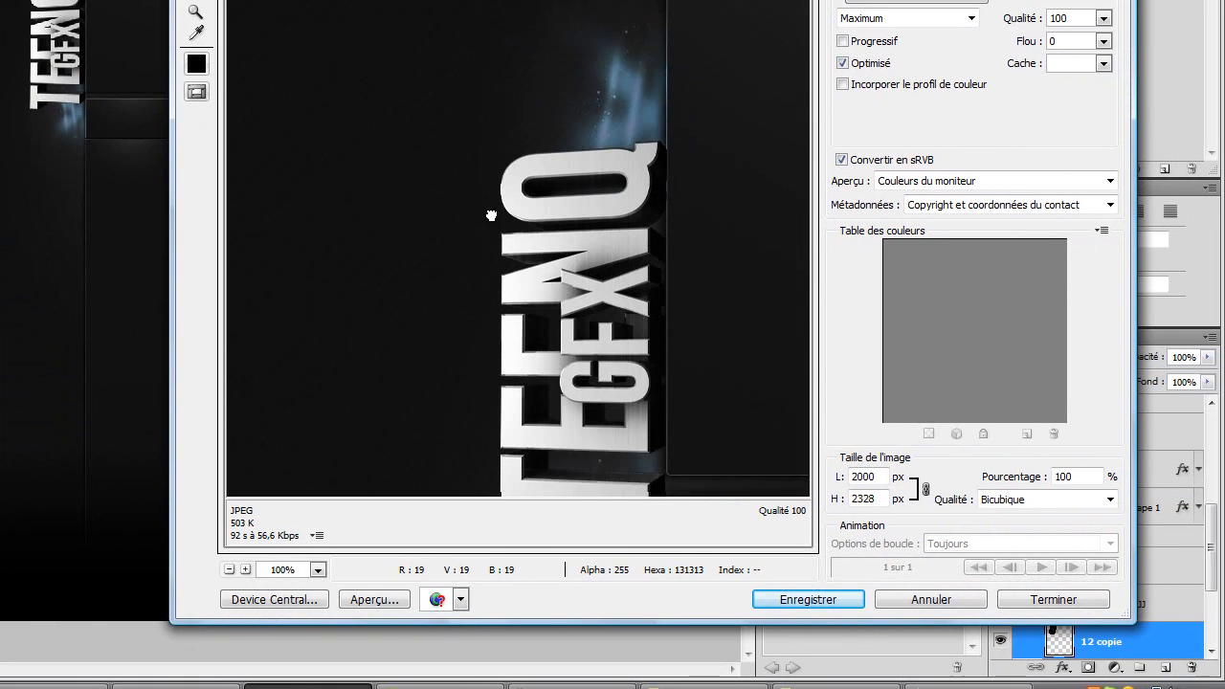
pyautogui.moveTo(491, 215); pyautogui.dragTo(479, 108)
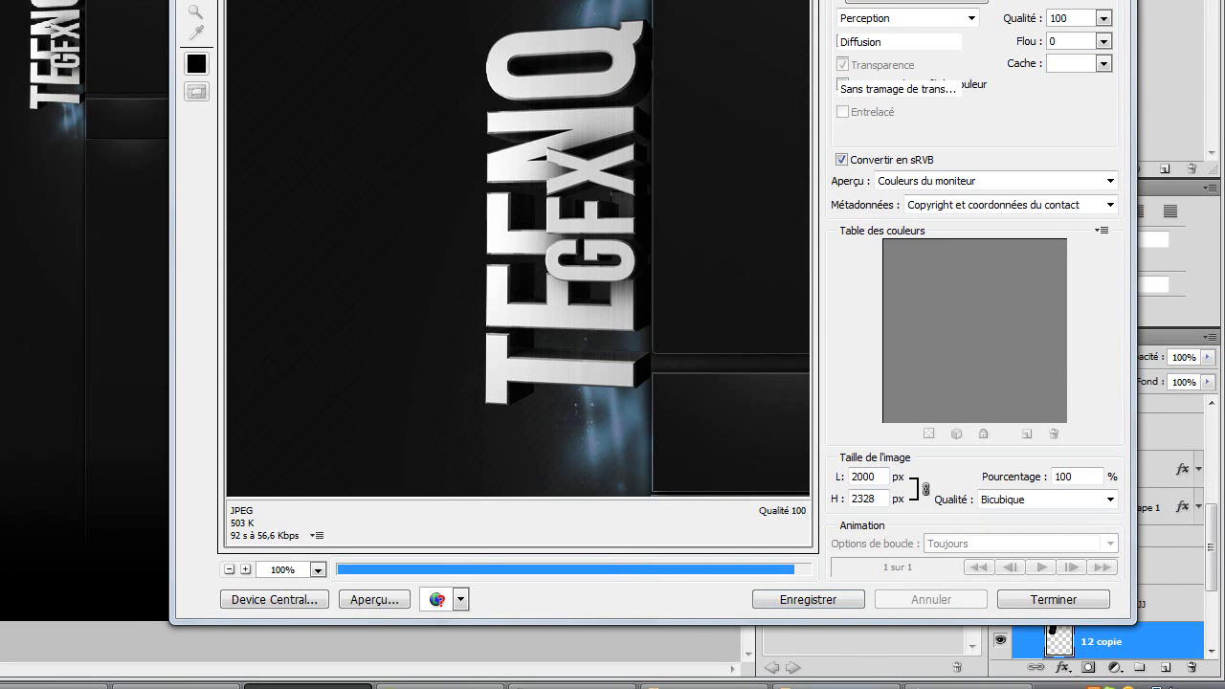
# Step: Search the texture pack folders for "eraah" and open the Black Backdrop image
pyautogui.click(836, 685)
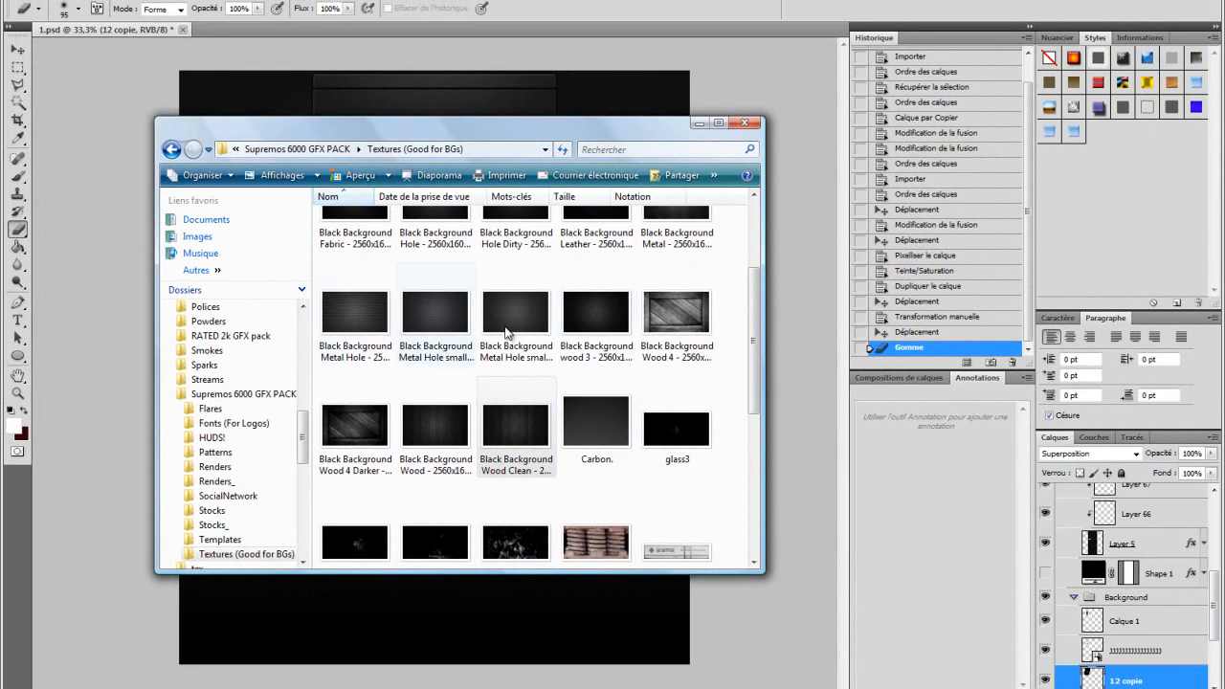
pyautogui.scroll(2, 732, 294)
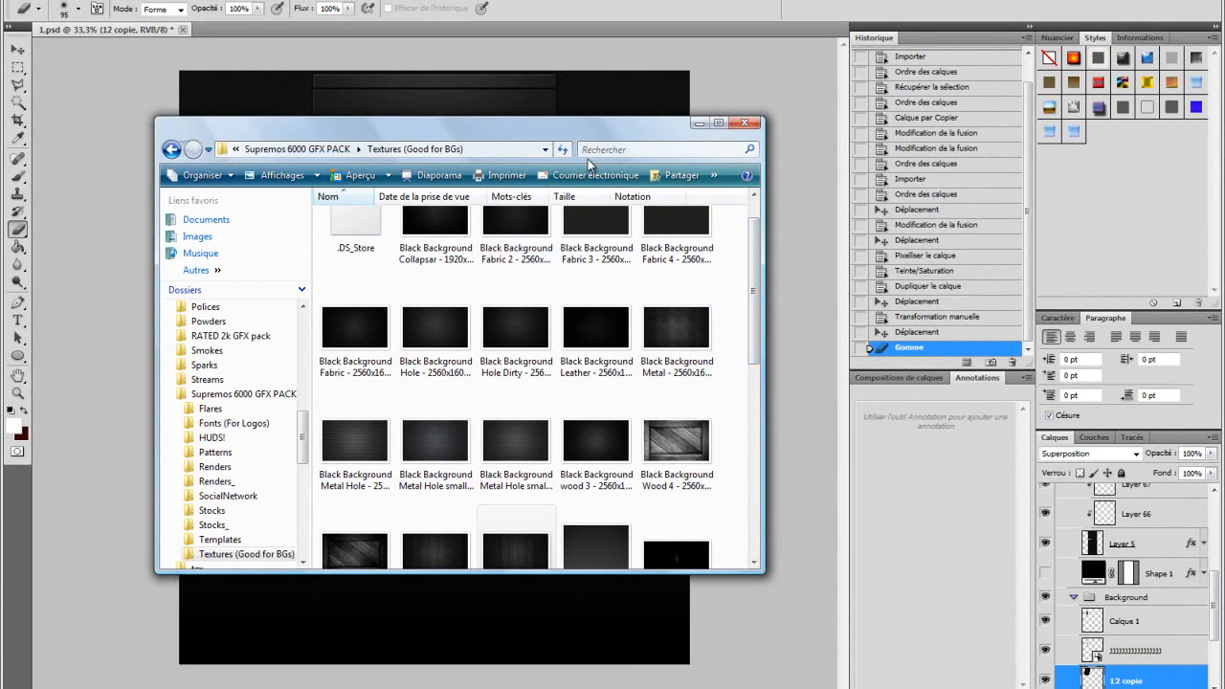
pyautogui.click(172, 150)
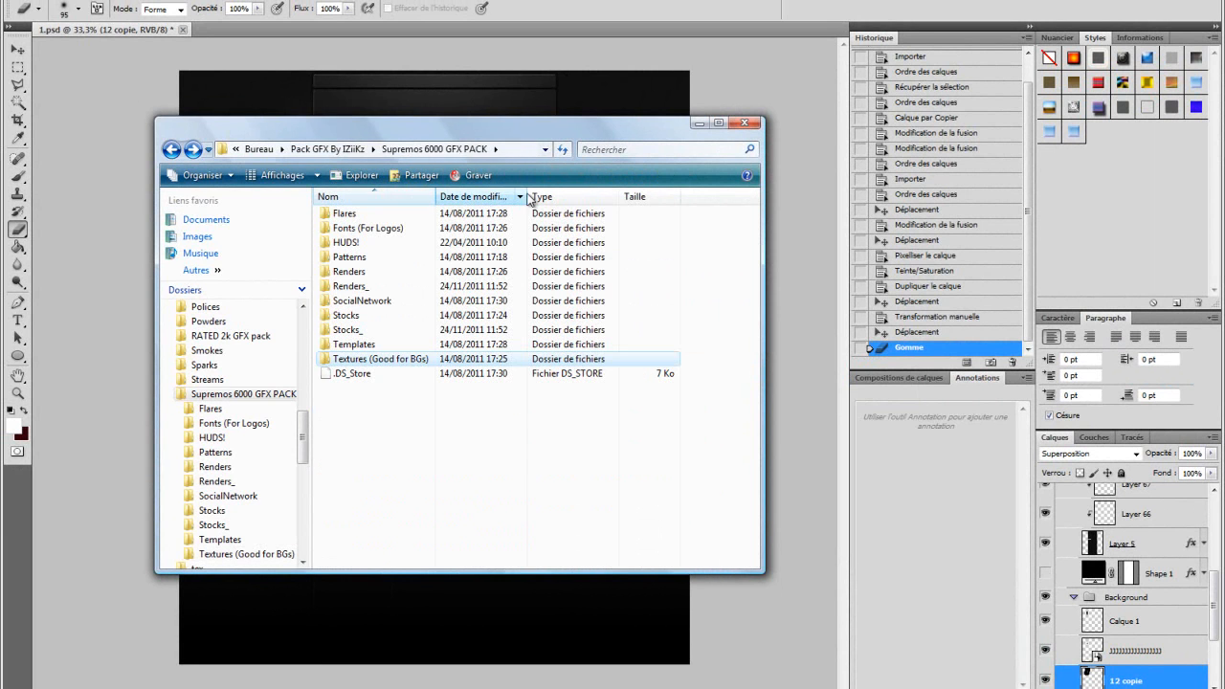
pyautogui.click(354, 150)
pyautogui.click(643, 150)
pyautogui.write('eraah')
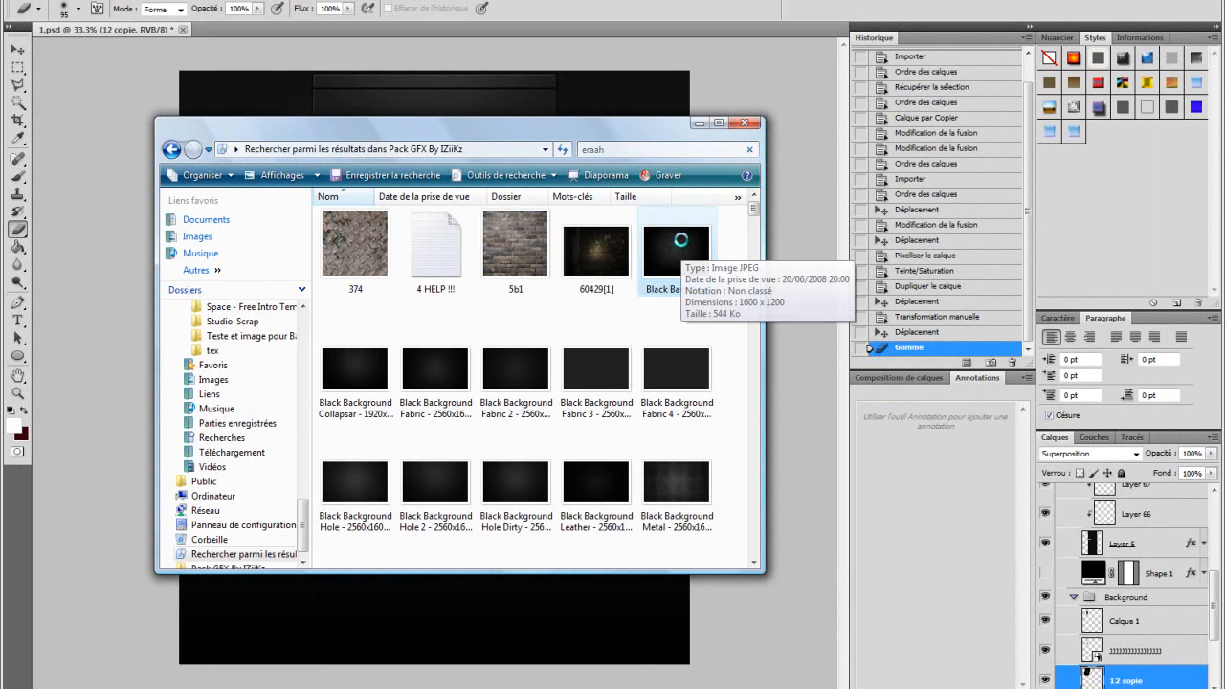
pyautogui.doubleClick(680, 240)
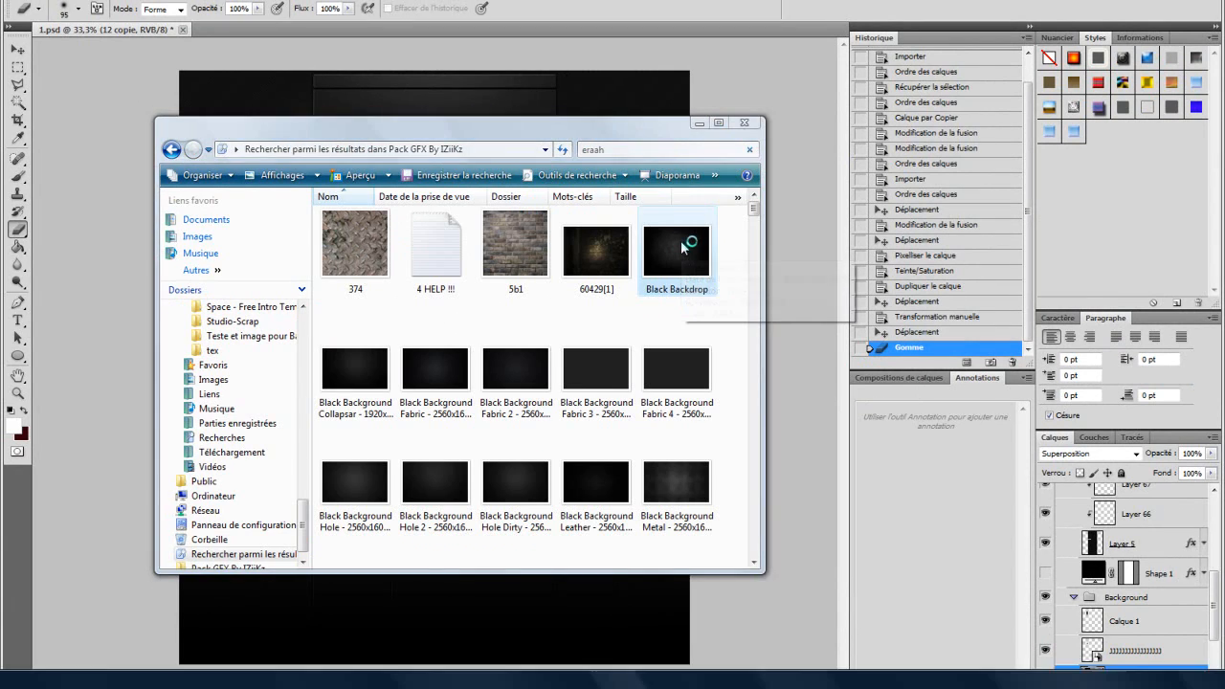
# Step: Place the Black Backdrop image into the document and position it over the upper-left area around the logo
pyautogui.click(1210, 2)
pyautogui.moveTo(674, 271); pyautogui.dragTo(603, 101)
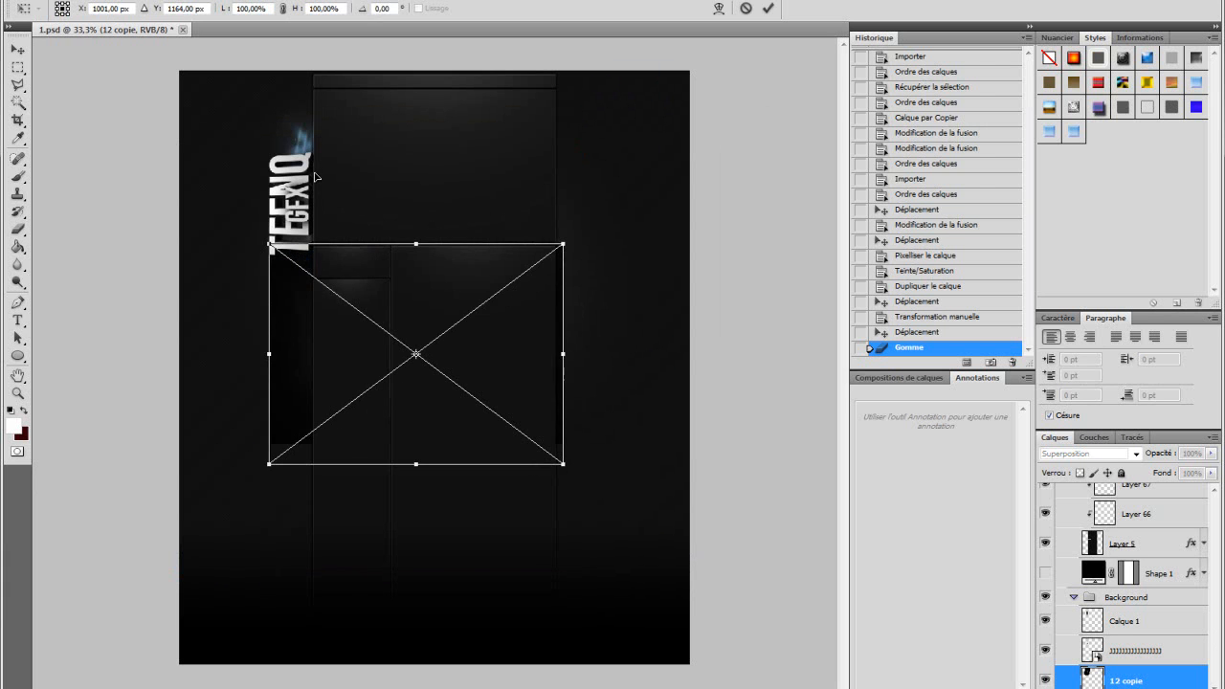
pyautogui.moveTo(478, 325); pyautogui.dragTo(313, 162)
pyautogui.press('Return')
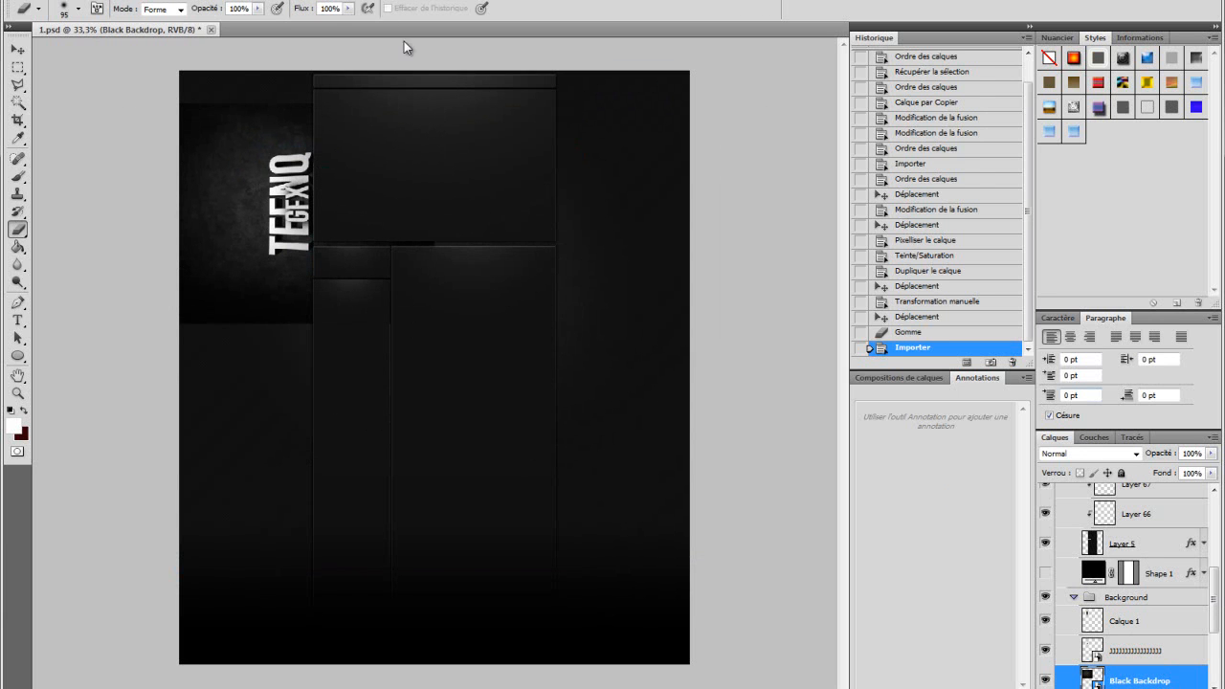
# Step: Load the logo layer's transparency as a selection and move the Black Backdrop layer above the logo layer
pyautogui.click(1091, 651)
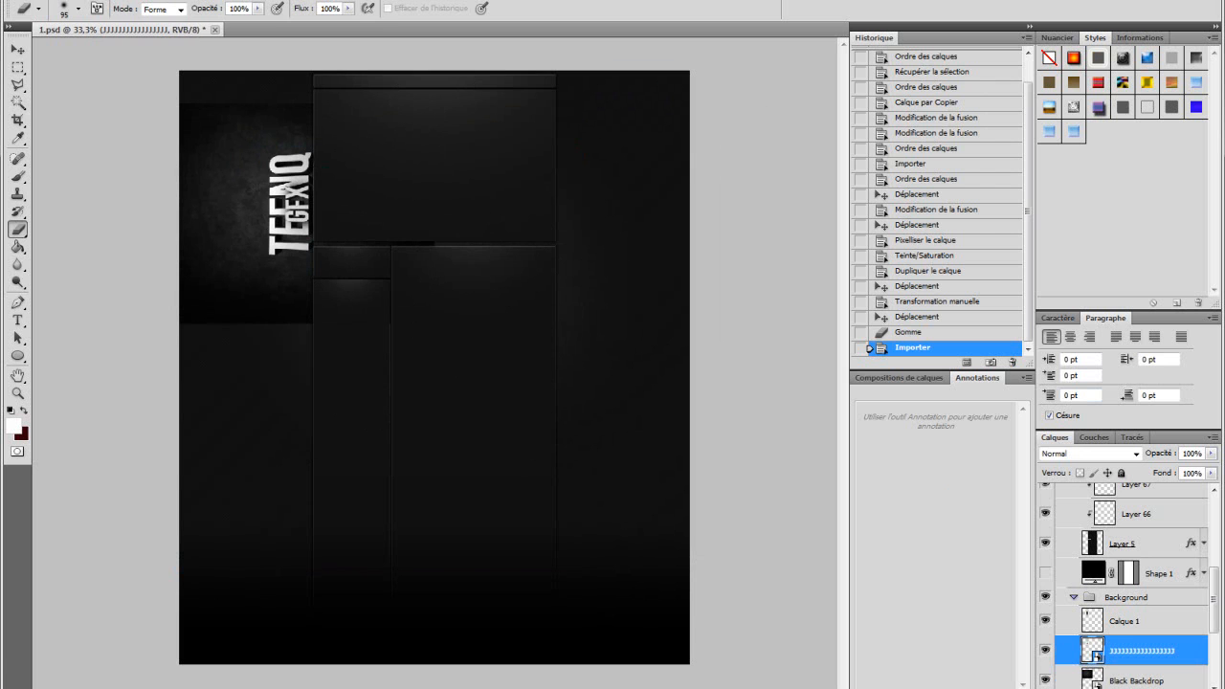
pyautogui.click(218, 1)
pyautogui.click(303, 252)
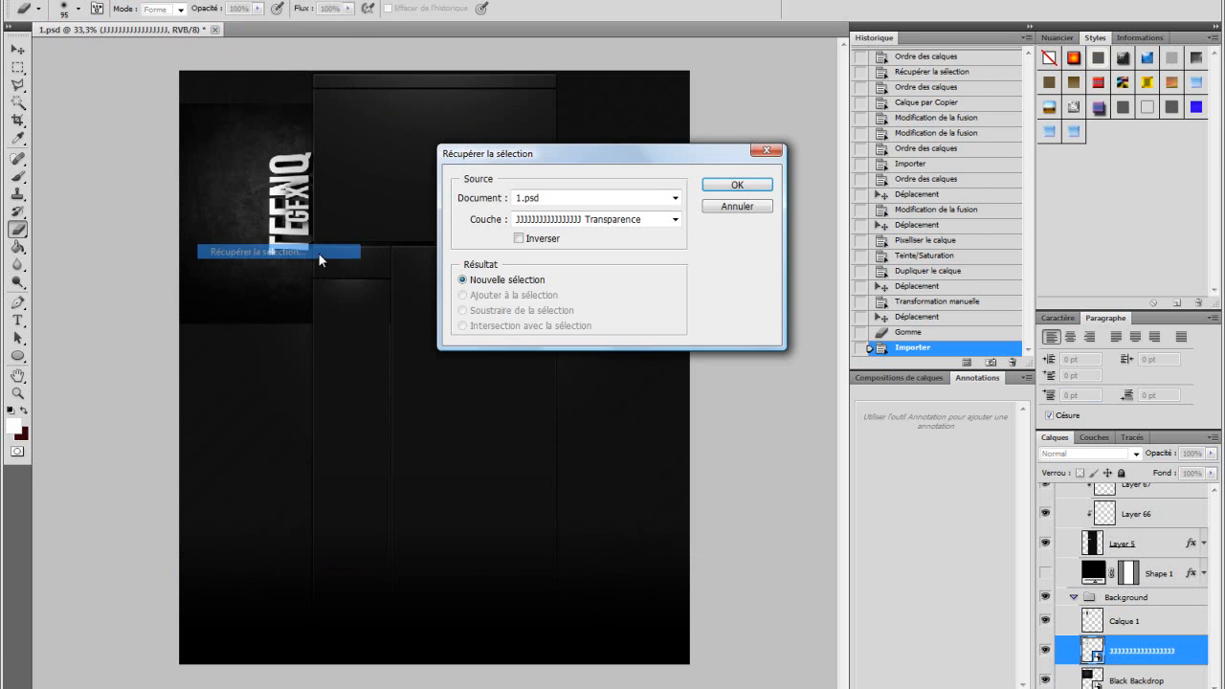
pyautogui.click(737, 187)
pyautogui.moveTo(1170, 682); pyautogui.dragTo(1174, 635)
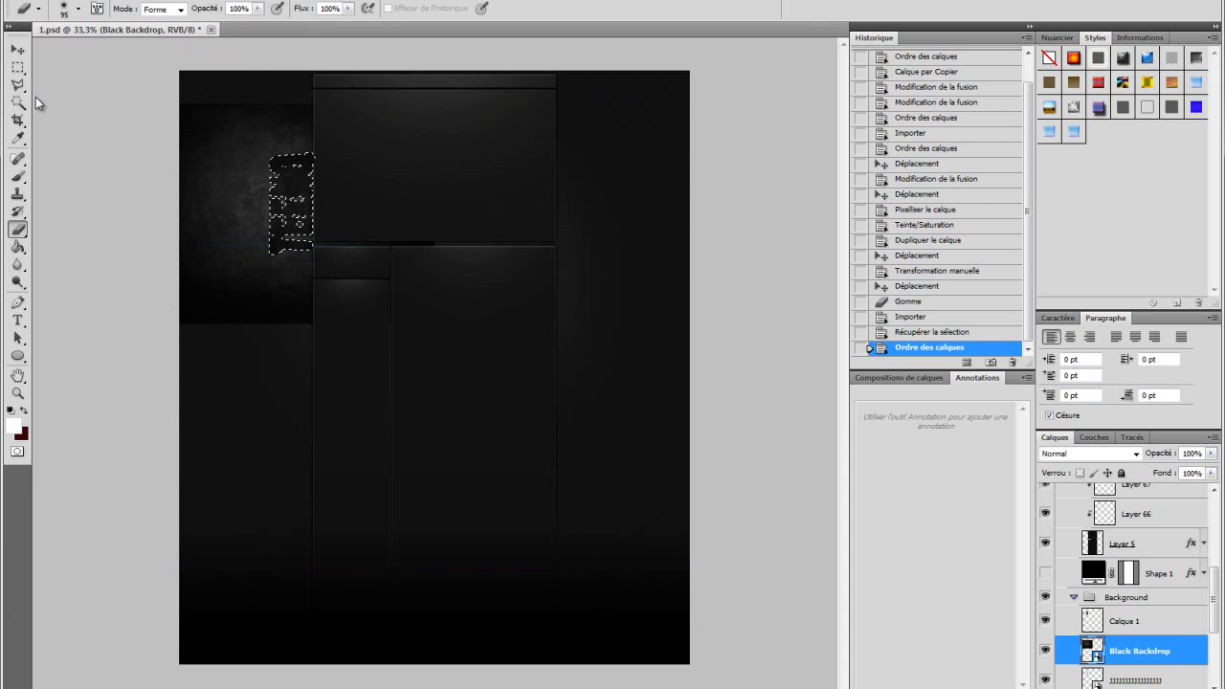
# Step: Copy the selected logo-shaped part of the Black Backdrop into a new layer
pyautogui.click(17, 69)
pyautogui.click(21, 74)
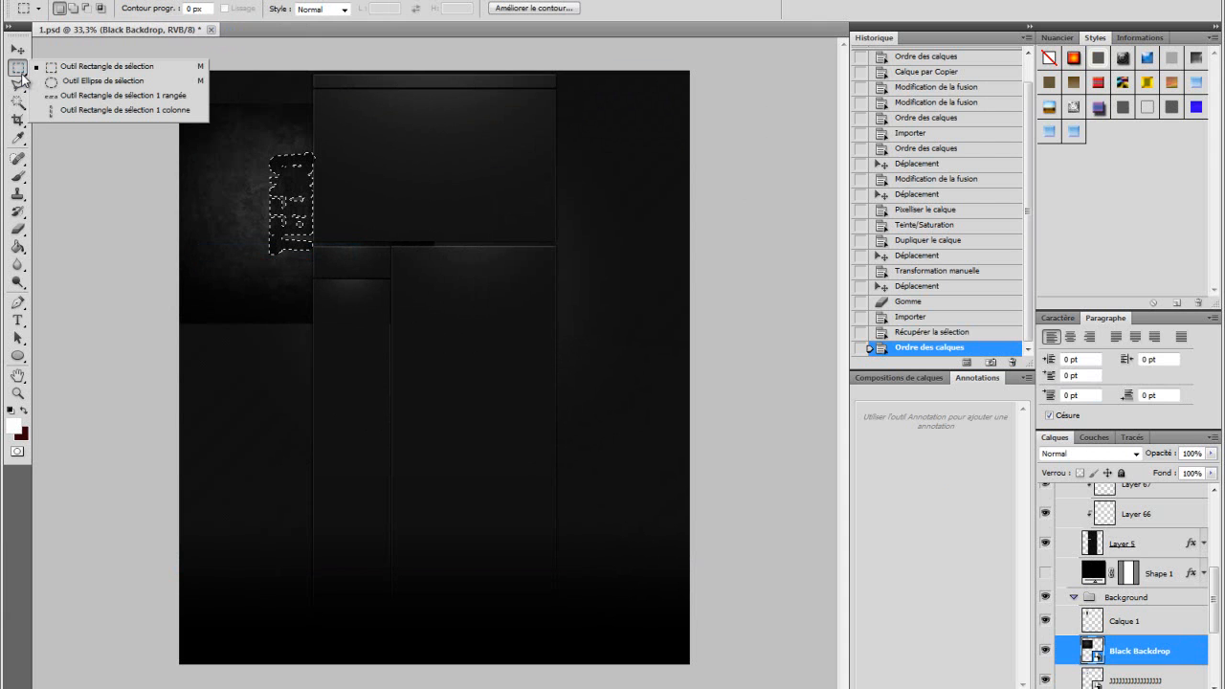
pyautogui.rightClick(285, 193)
pyautogui.click(382, 315)
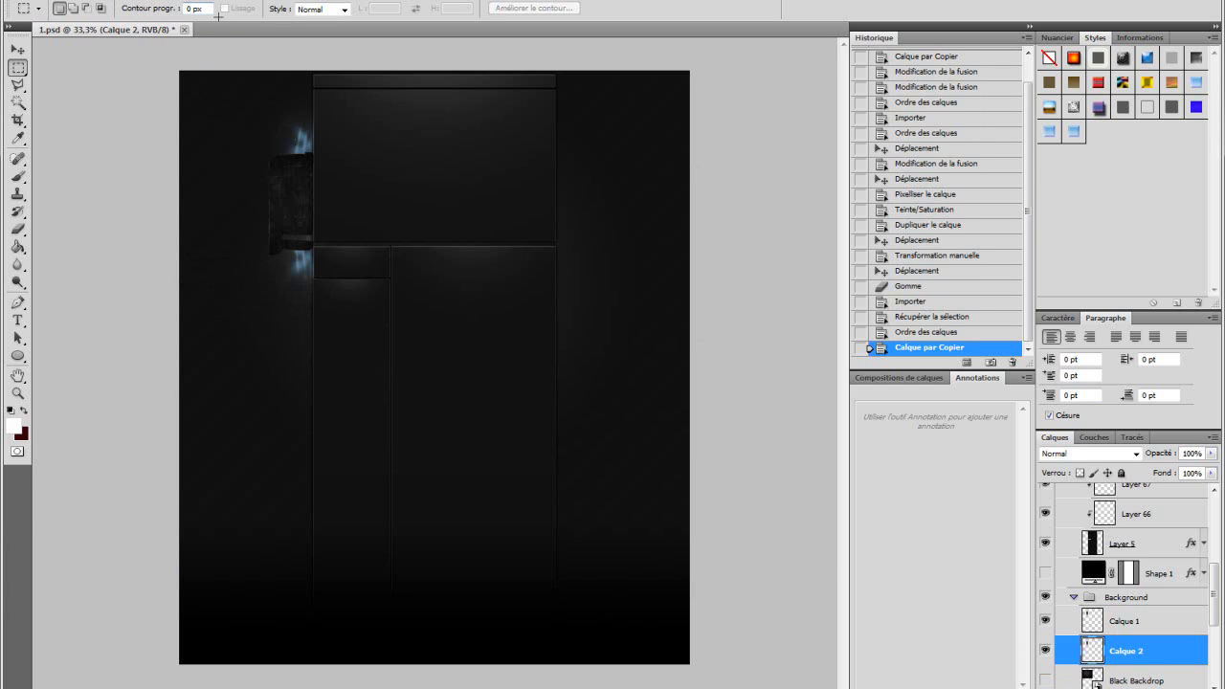
# Step: Set the new logo-texture layer's blend mode to Lumière crue
pyautogui.click(1091, 453)
pyautogui.click(1091, 263)
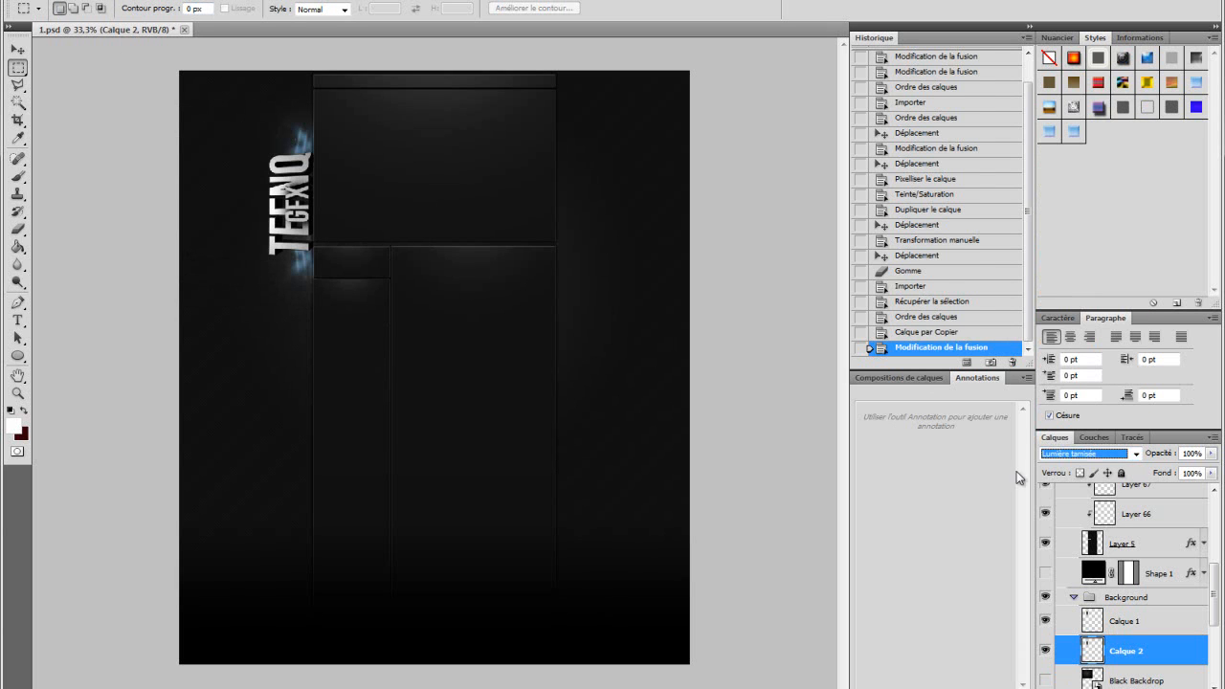
pyautogui.click(1091, 454)
pyautogui.click(1048, 267)
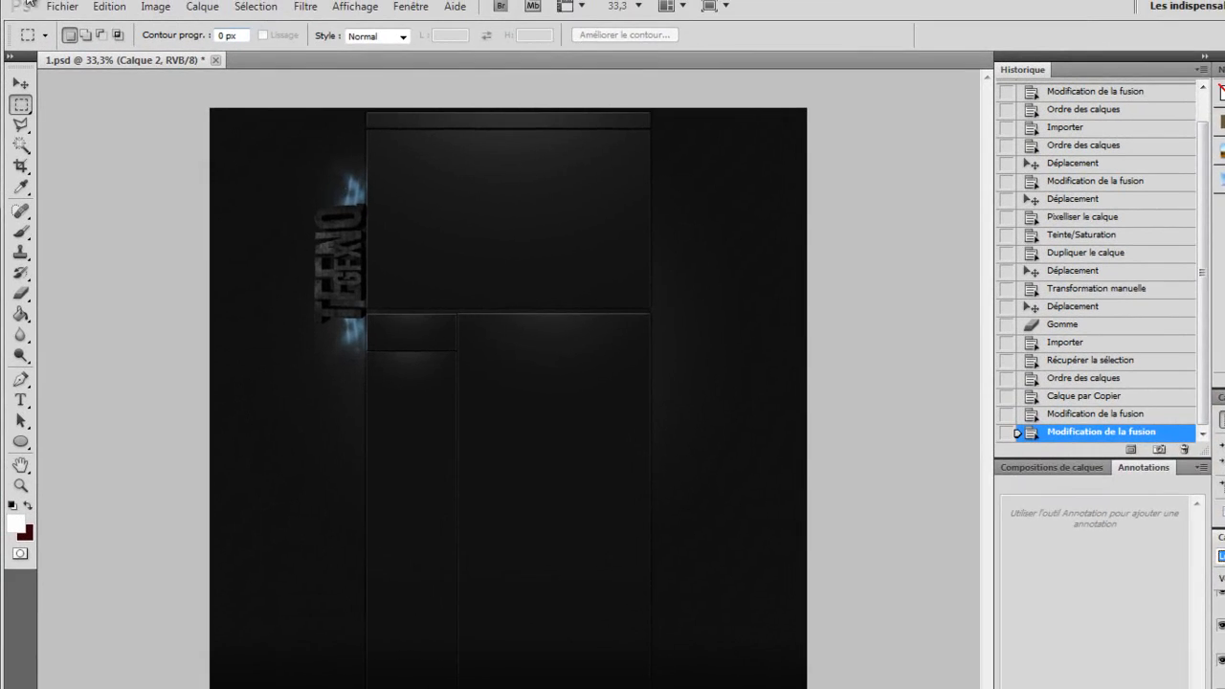
# Step: Open Save for Web to preview the result as a JPEG
pyautogui.click(61, 14)
pyautogui.click(246, 346)
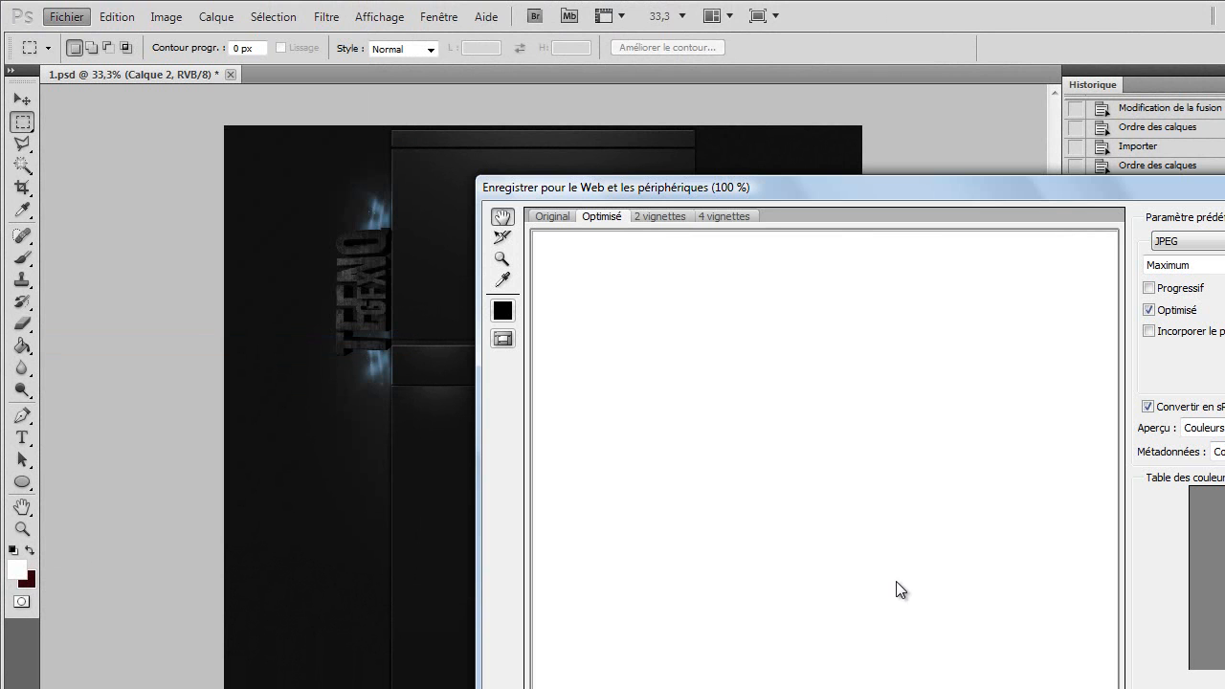
pyautogui.moveTo(986, 636); pyautogui.dragTo(834, 468)
pyautogui.moveTo(867, 593); pyautogui.dragTo(857, 472)
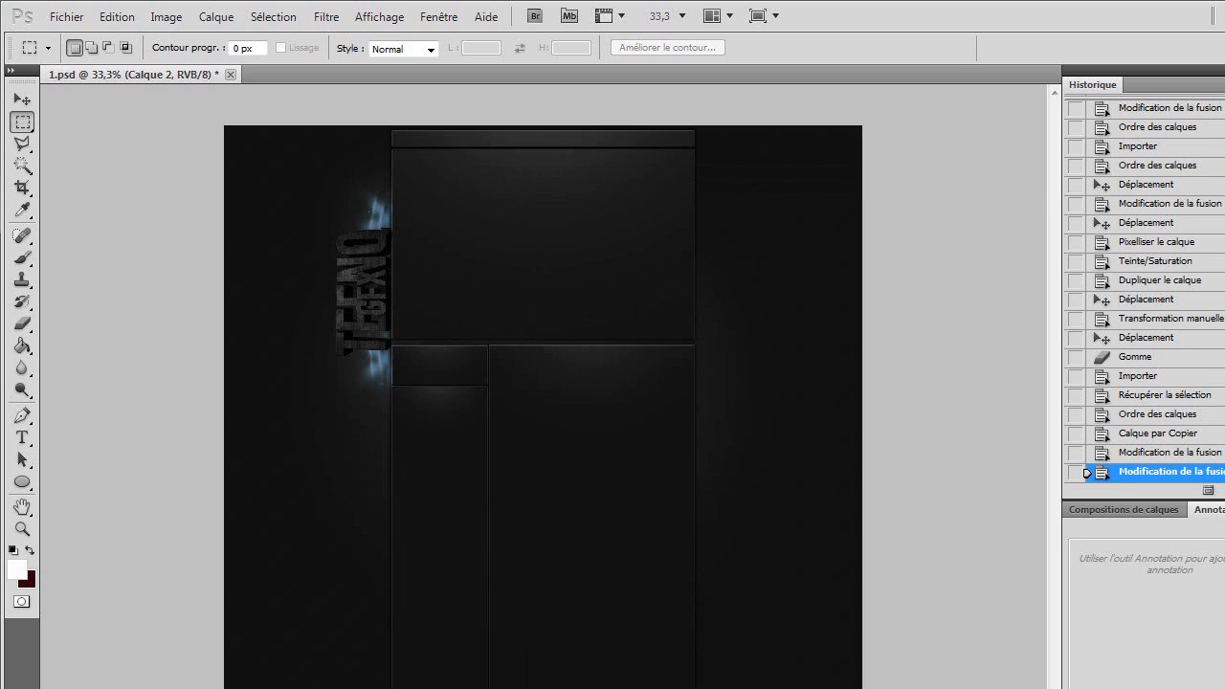
# Step: Inspect the logo area in the Save for Web preview, then close the dialog without saving
pyautogui.click(67, 16)
pyautogui.click(269, 345)
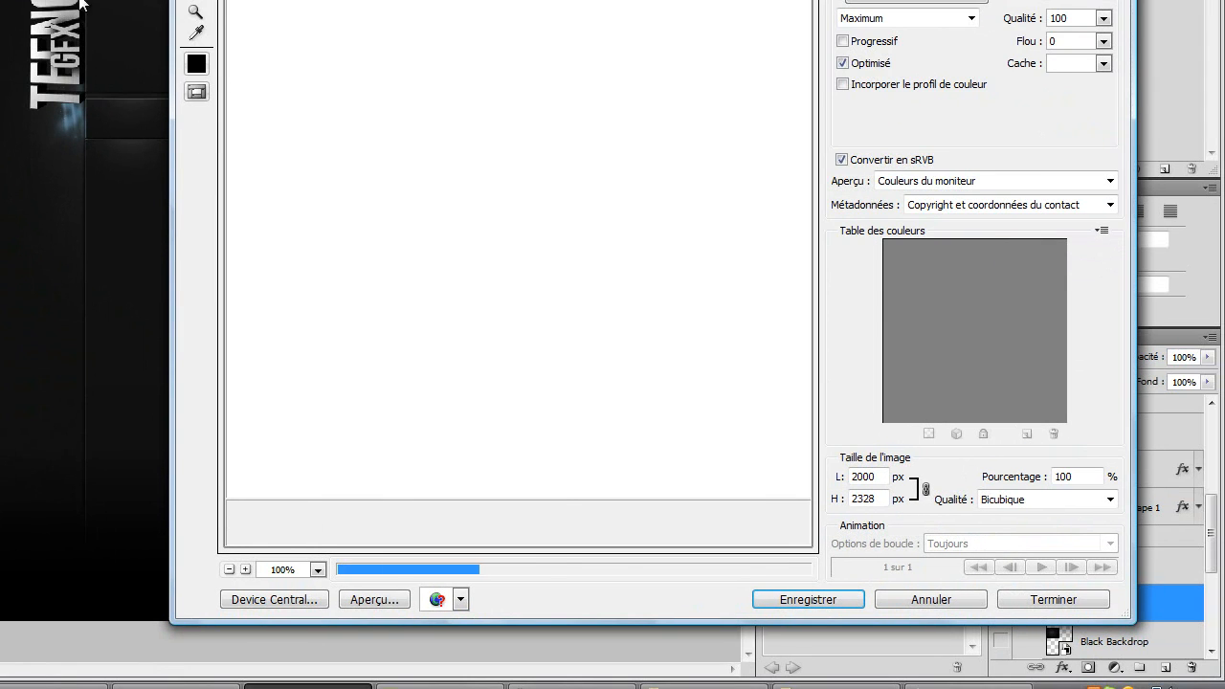
pyautogui.moveTo(630, 416); pyautogui.dragTo(575, 287)
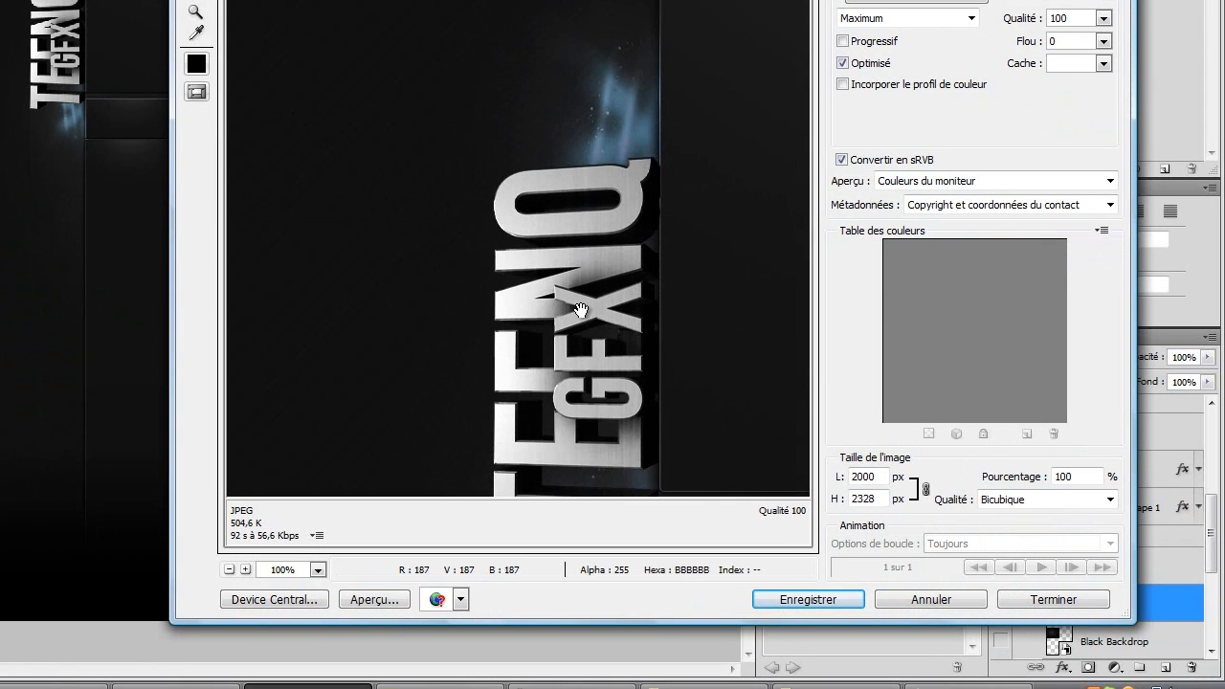
pyautogui.moveTo(623, 421); pyautogui.dragTo(580, 282)
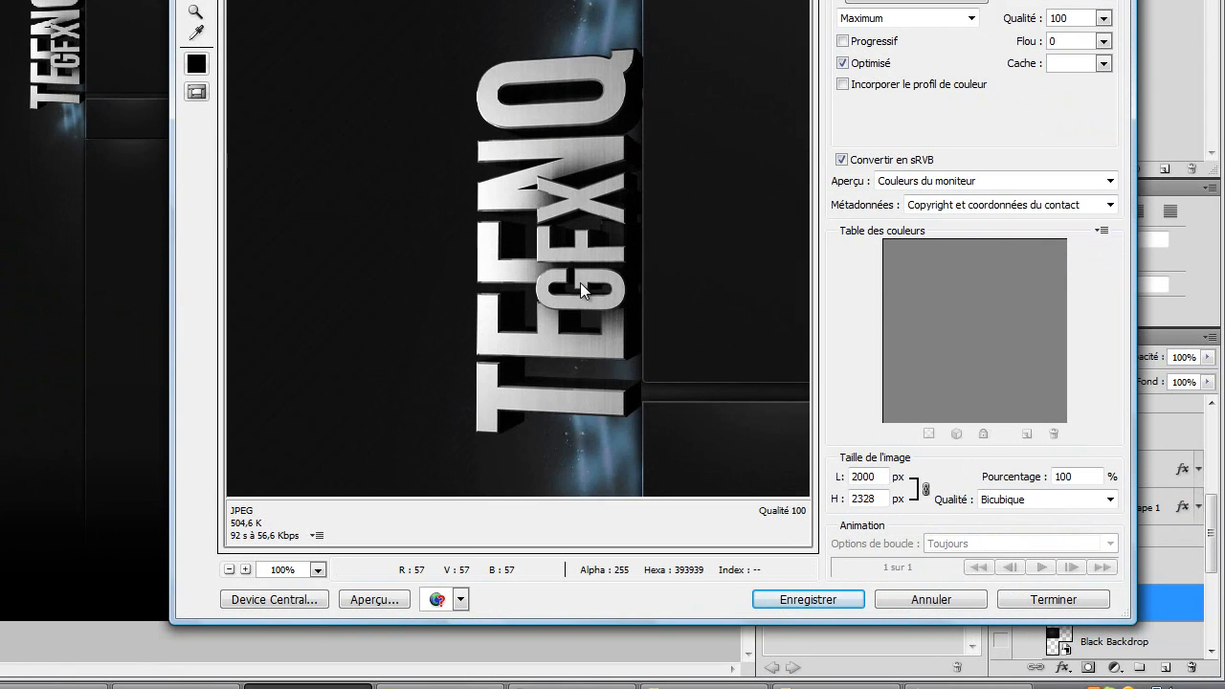
pyautogui.keyDown('alt'); pyautogui.click(917, 605); pyautogui.keyUp('alt')
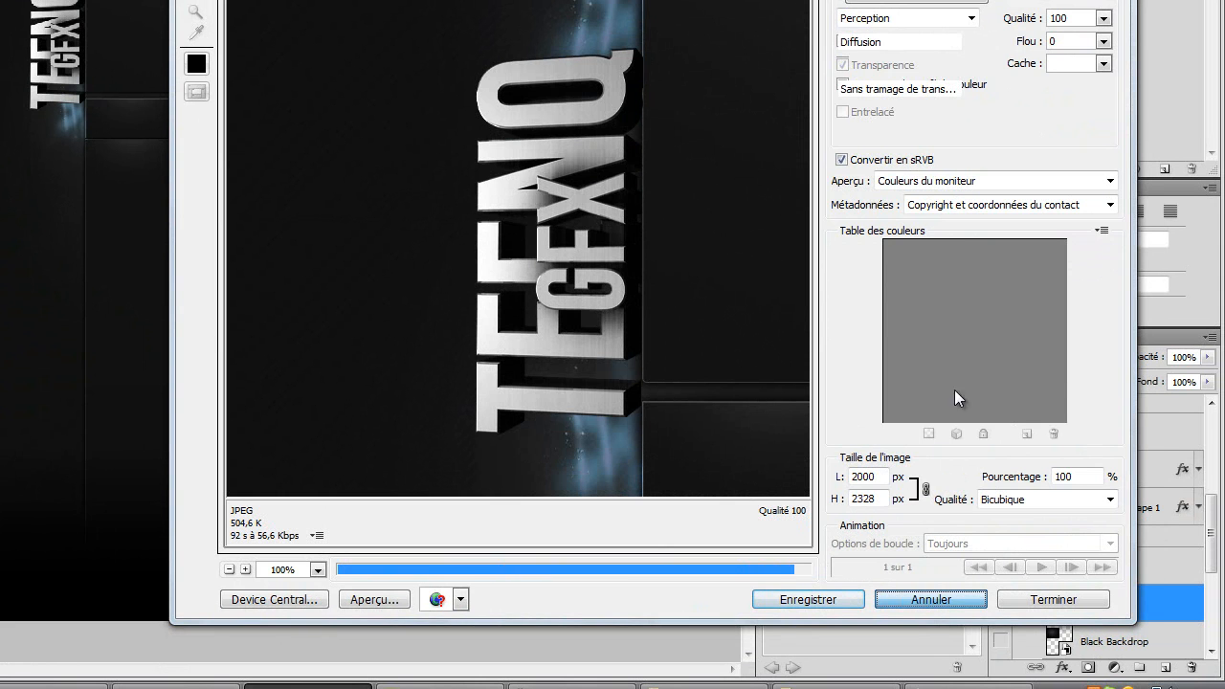
pyautogui.press('Escape')
# Step: Set Calque 2's blend mode to Lumière vive and check the logo area again in the Save for Web preview
pyautogui.click(1059, 353)
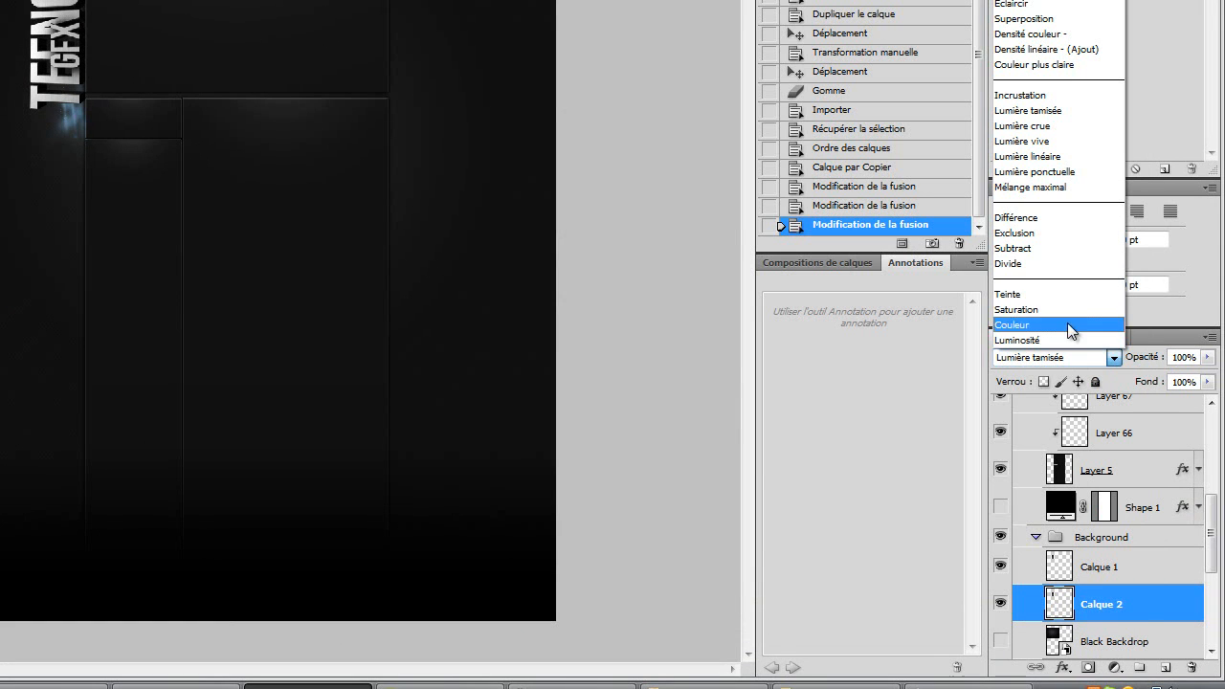
pyautogui.click(1022, 141)
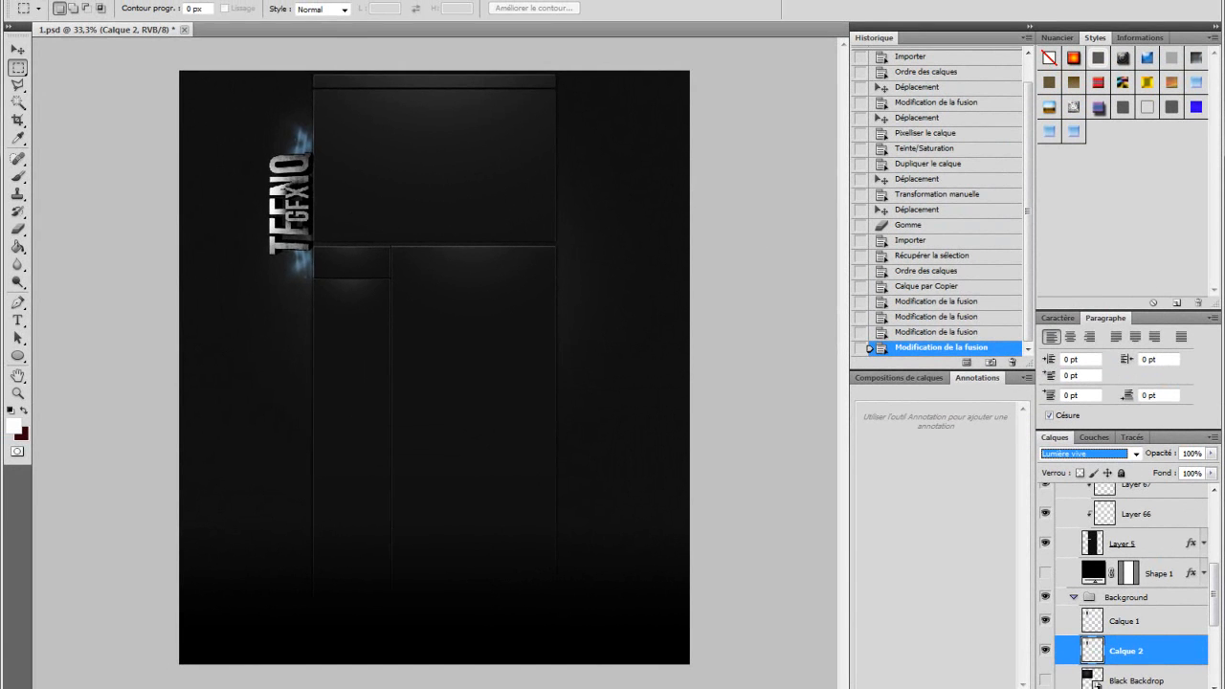
pyautogui.click(43, 0)
pyautogui.click(191, 246)
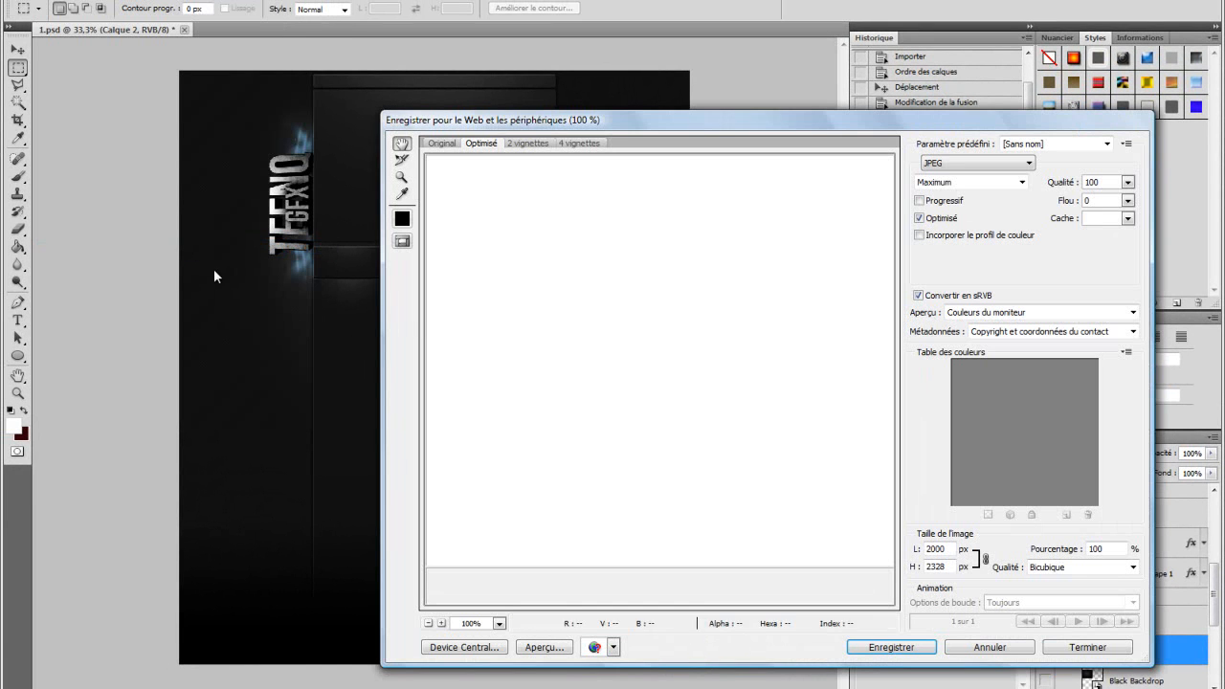
pyautogui.moveTo(602, 440); pyautogui.dragTo(561, 251)
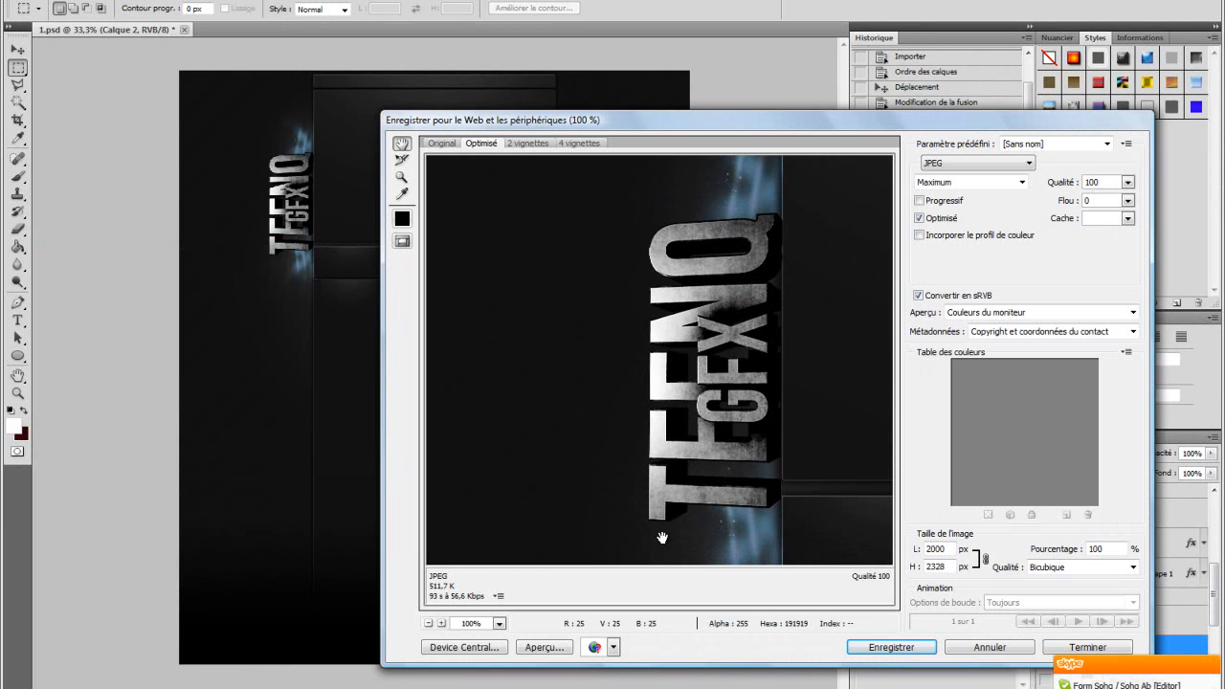
pyautogui.moveTo(749, 375); pyautogui.dragTo(704, 300)
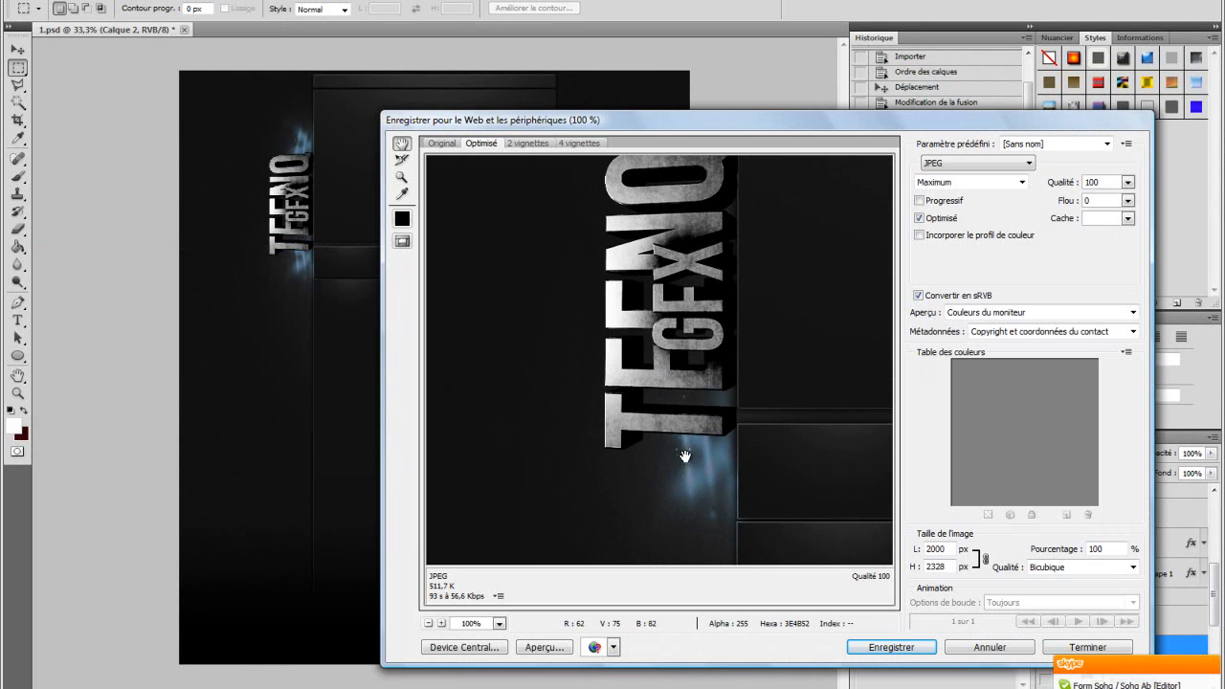
pyautogui.click(997, 653)
pyautogui.click(1212, 668)
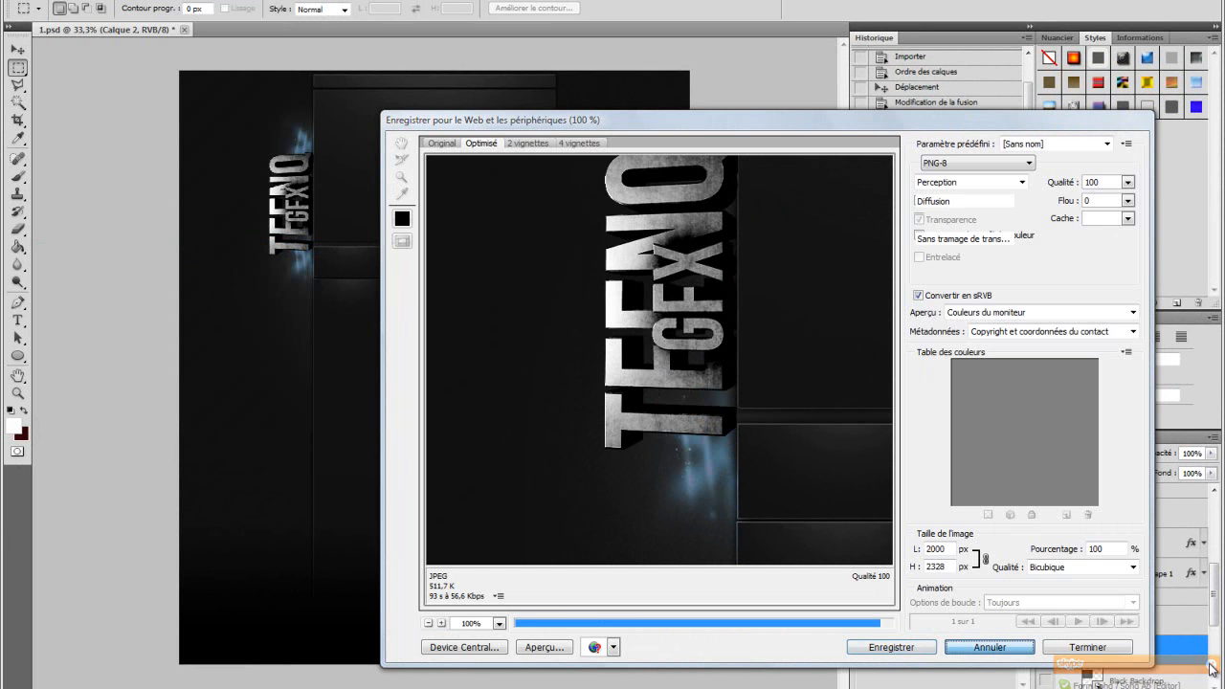
pyautogui.rightClick(962, 687)
pyautogui.rightClick(908, 687)
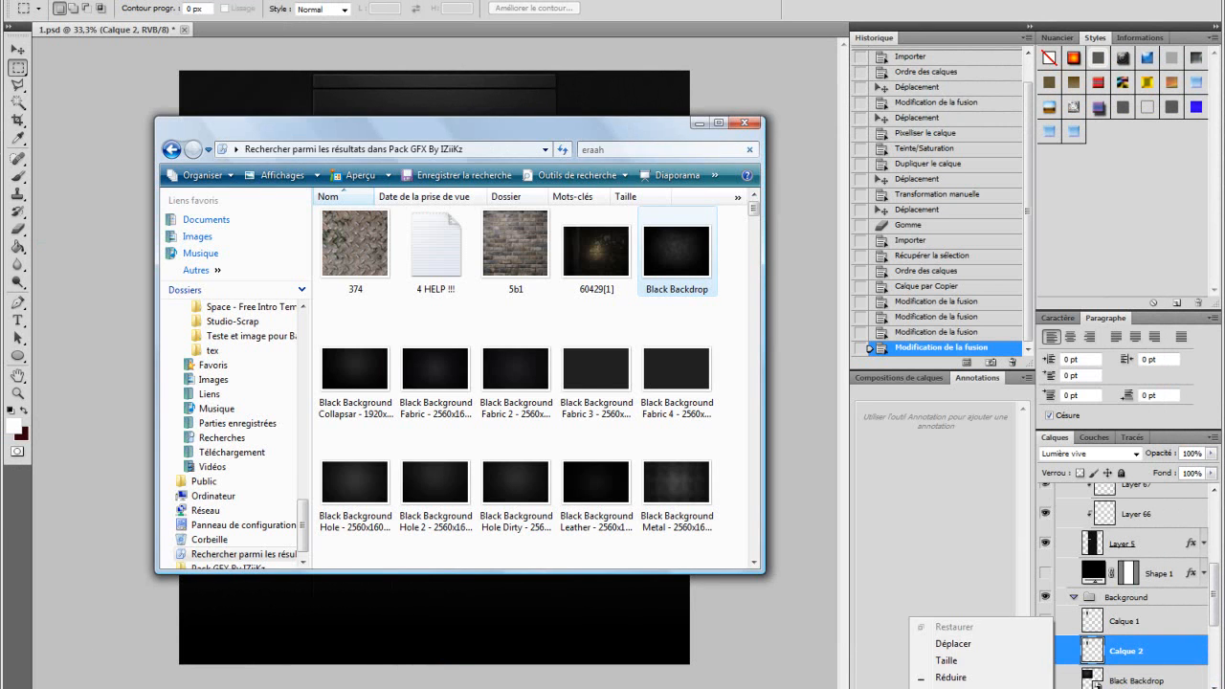
pyautogui.click(948, 688)
pyautogui.click(957, 687)
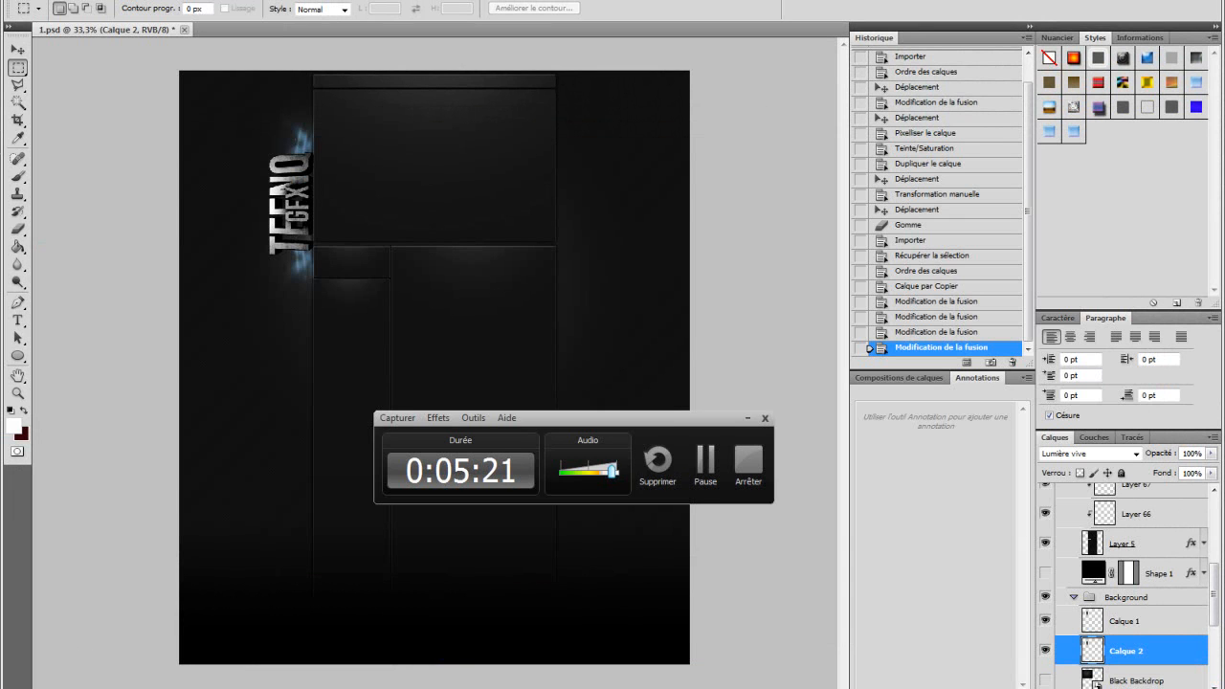
pyautogui.click(852, 687)
pyautogui.click(748, 418)
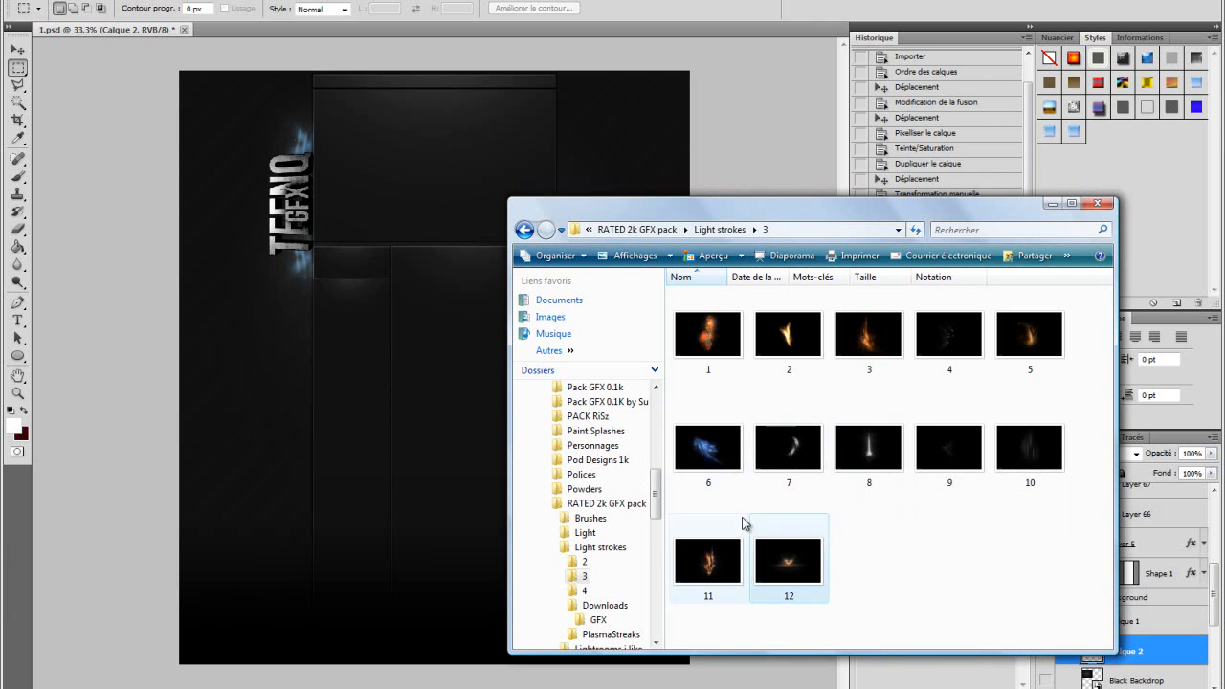
# Step: Place light stroke image 11 into the document and move it over the lower part of the logo
pyautogui.click(342, 352)
pyautogui.hotkey('ctrl', 't')
pyautogui.moveTo(427, 336); pyautogui.dragTo(273, 240)
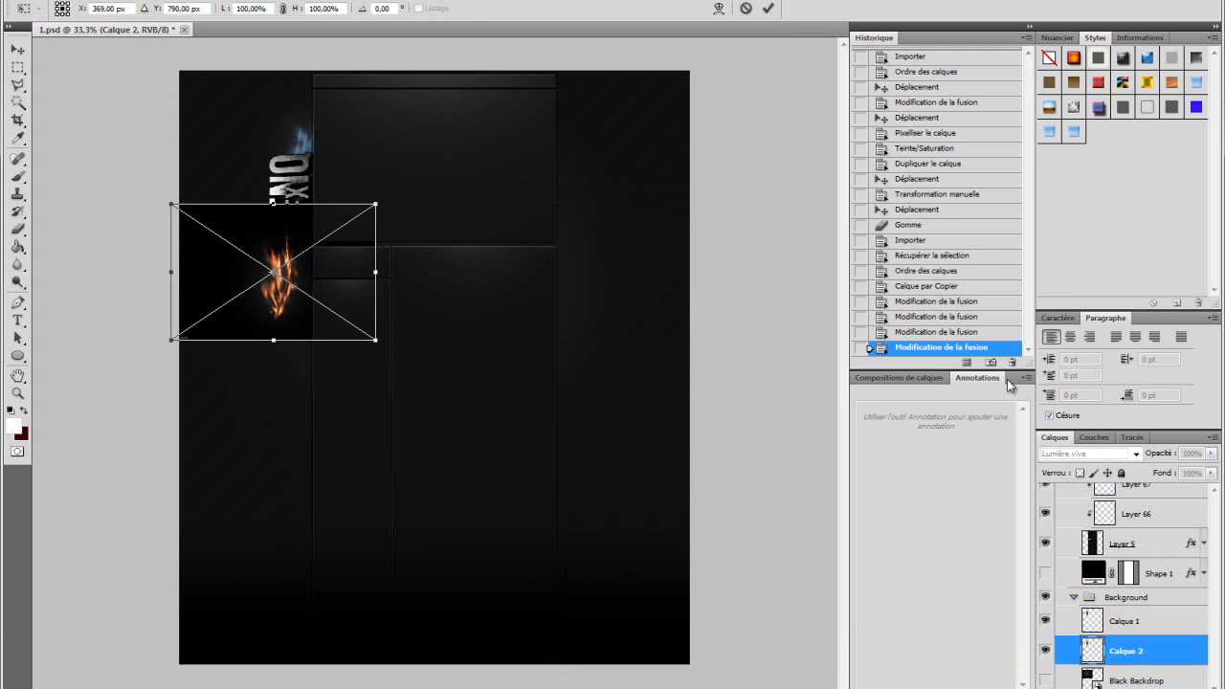
# Step: Set the light stroke layer's blend mode to Superposition
pyautogui.click(1136, 454)
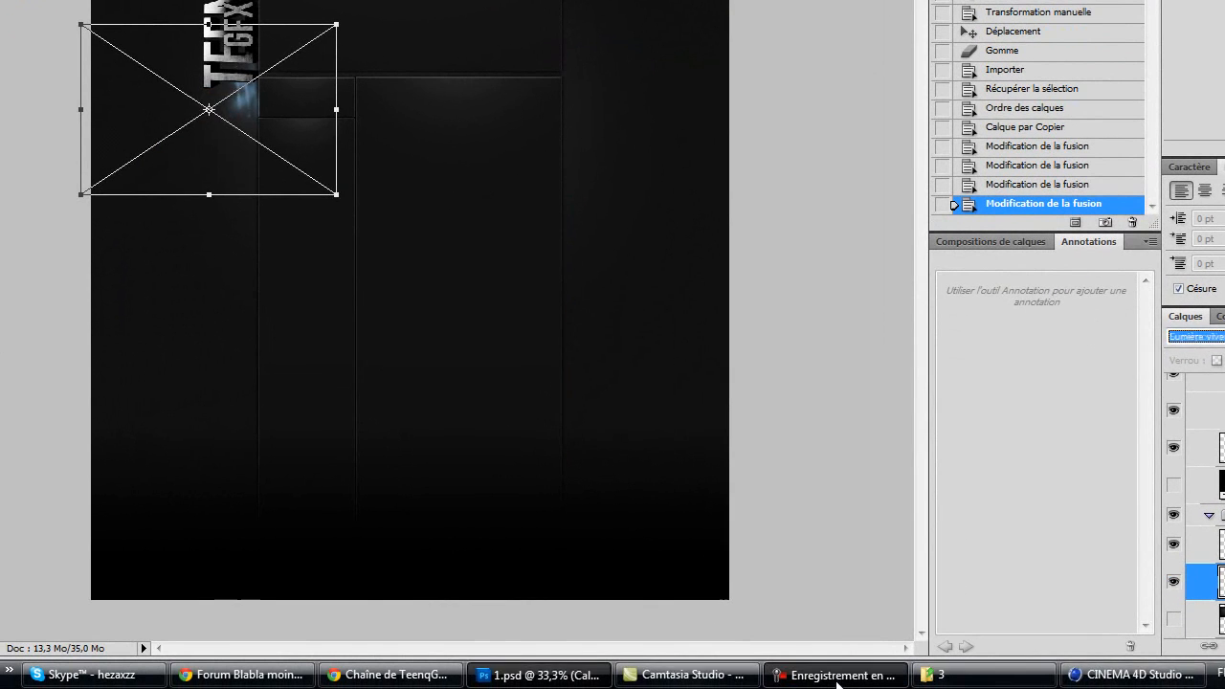
pyautogui.click(837, 675)
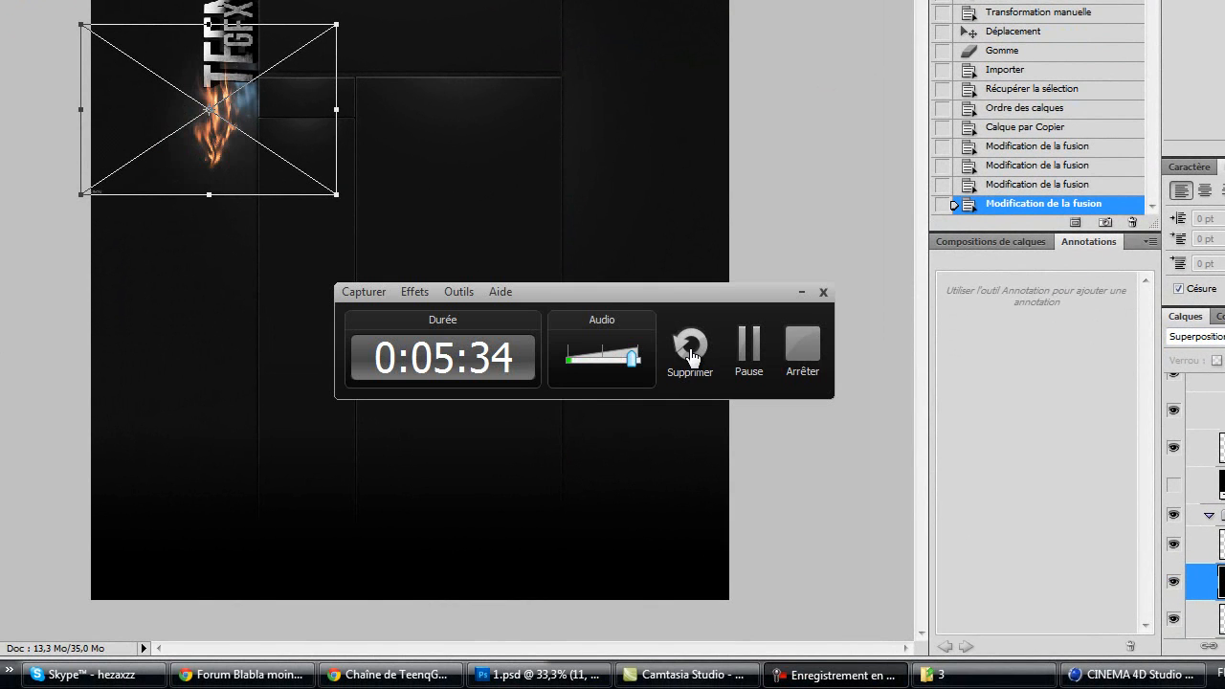